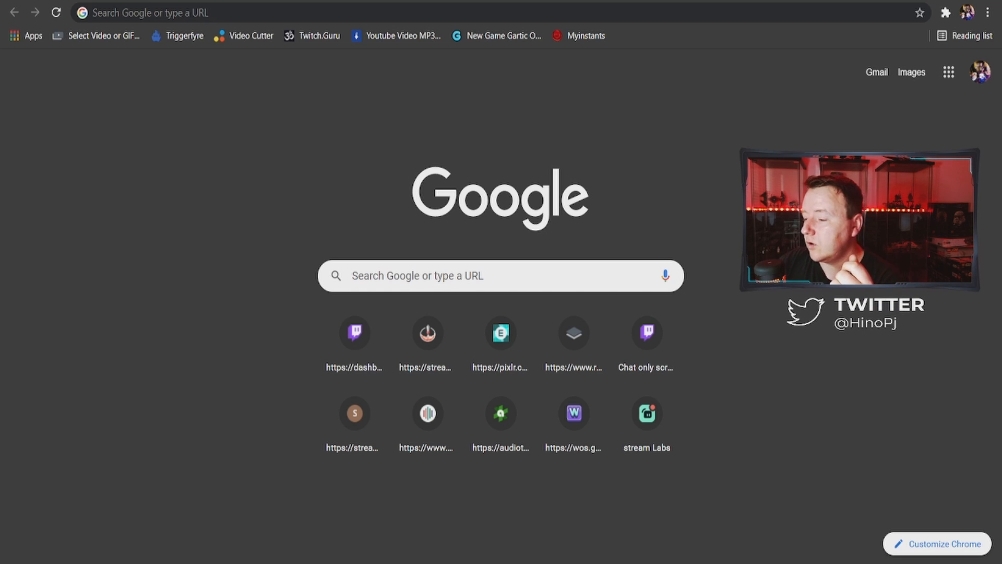
# Search Google for triggerfyre, open the Triggerfyre site from the results and dismiss the Patreon notice
pyautogui.click(406, 272)
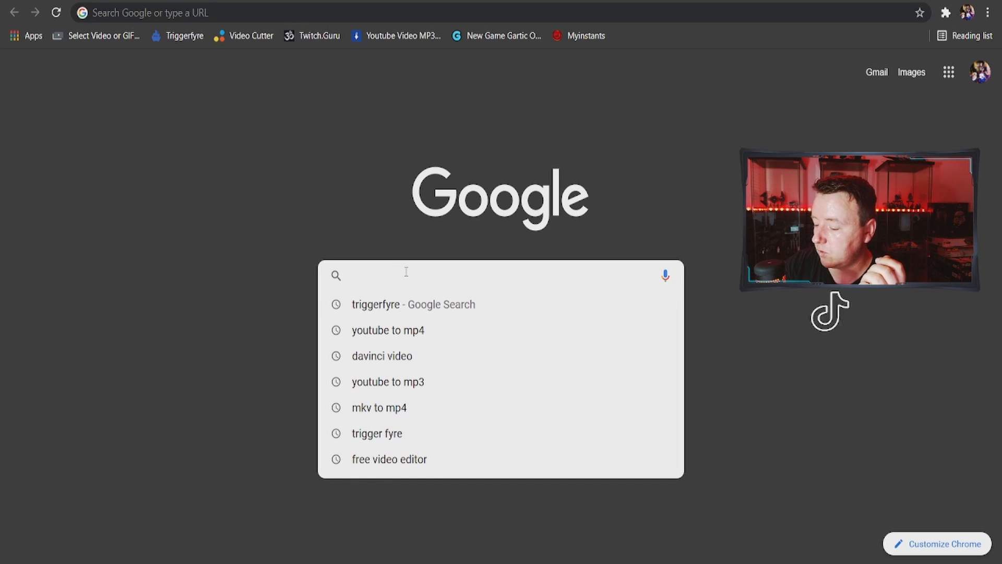
pyautogui.write('triggerfyre')
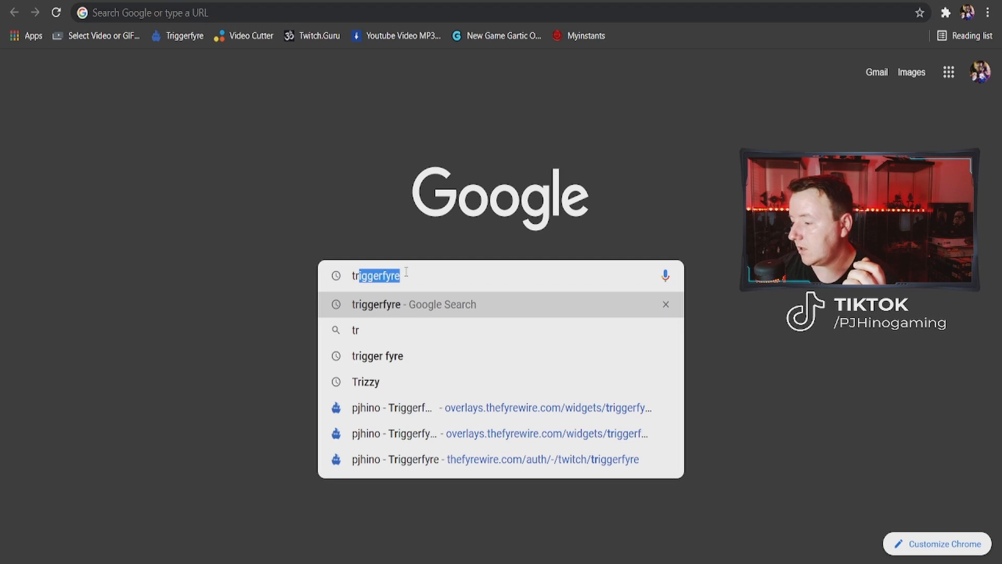
pyautogui.click(416, 309)
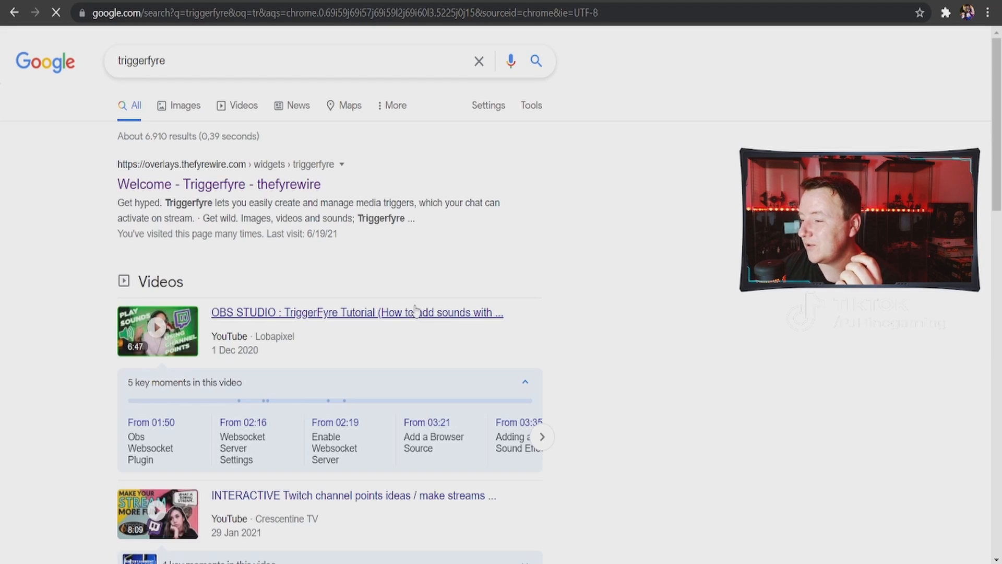
pyautogui.click(206, 187)
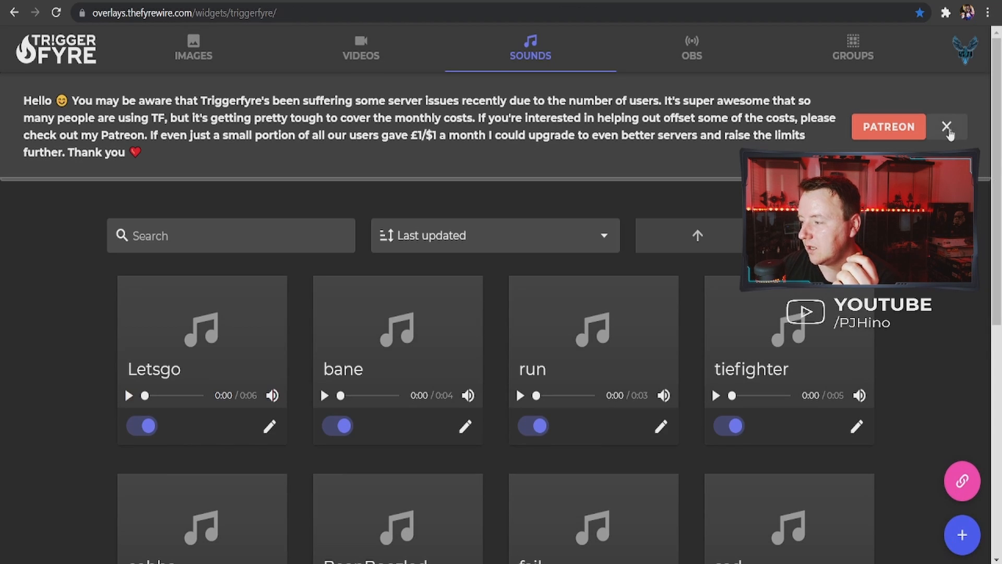
pyautogui.click(946, 127)
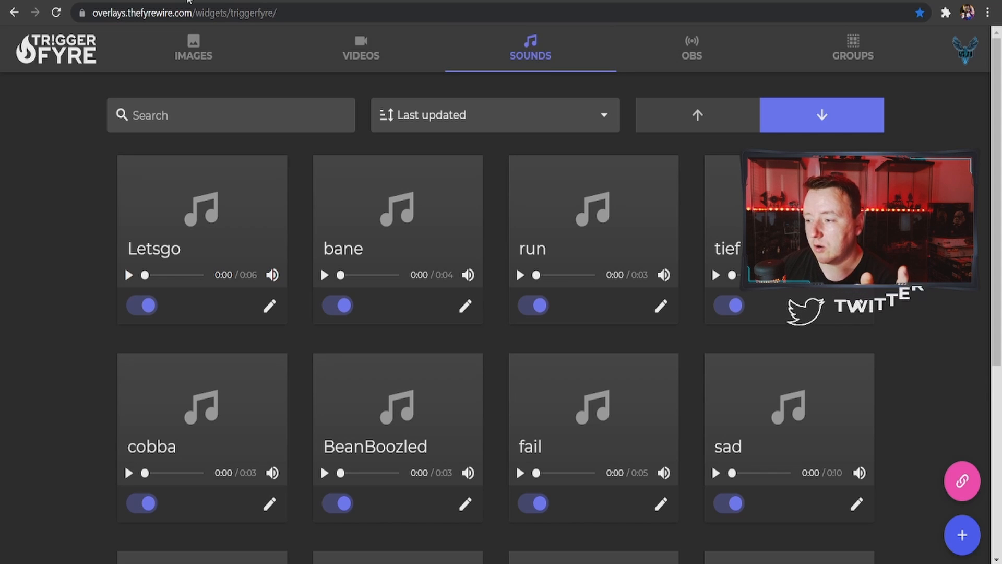
# Find and open the Myinstants sound button site in a new browser tab
pyautogui.hotkey('ctrl', 't')
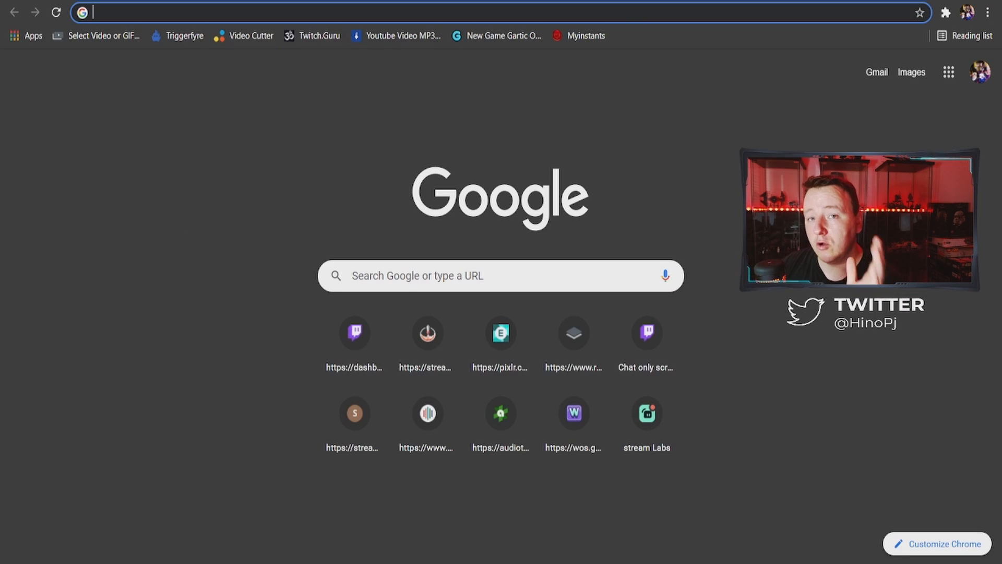
pyautogui.click(400, 273)
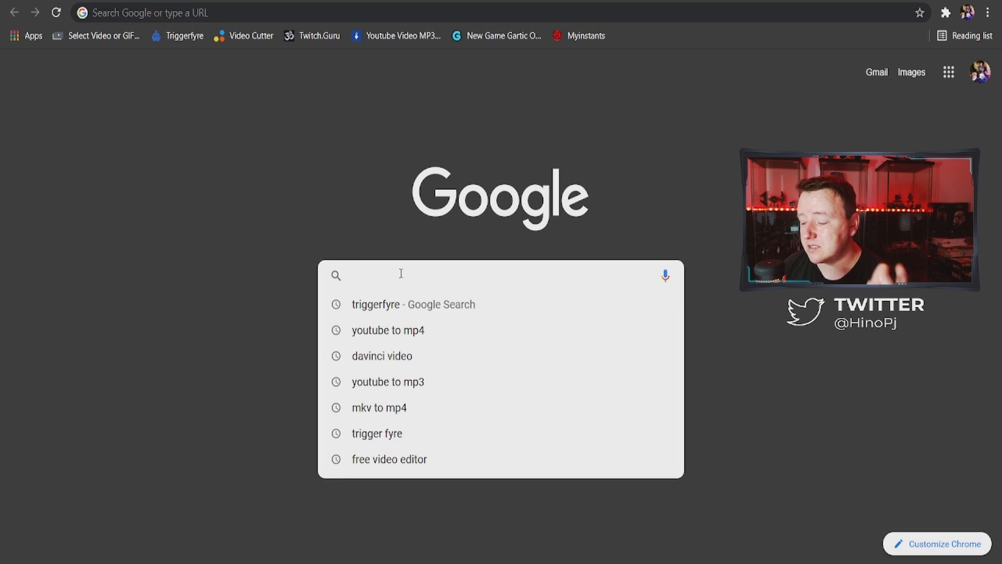
pyautogui.write('my')
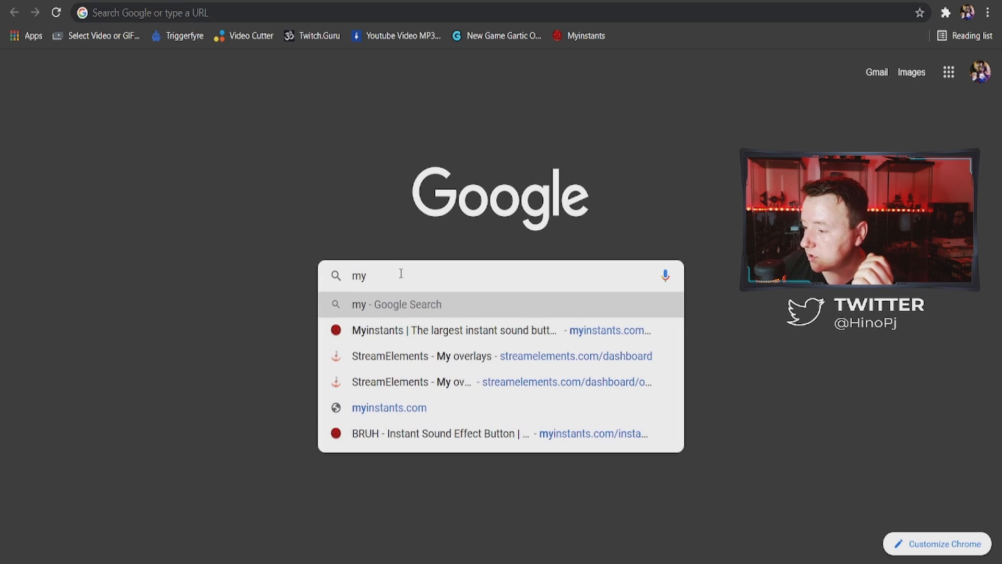
pyautogui.click(399, 334)
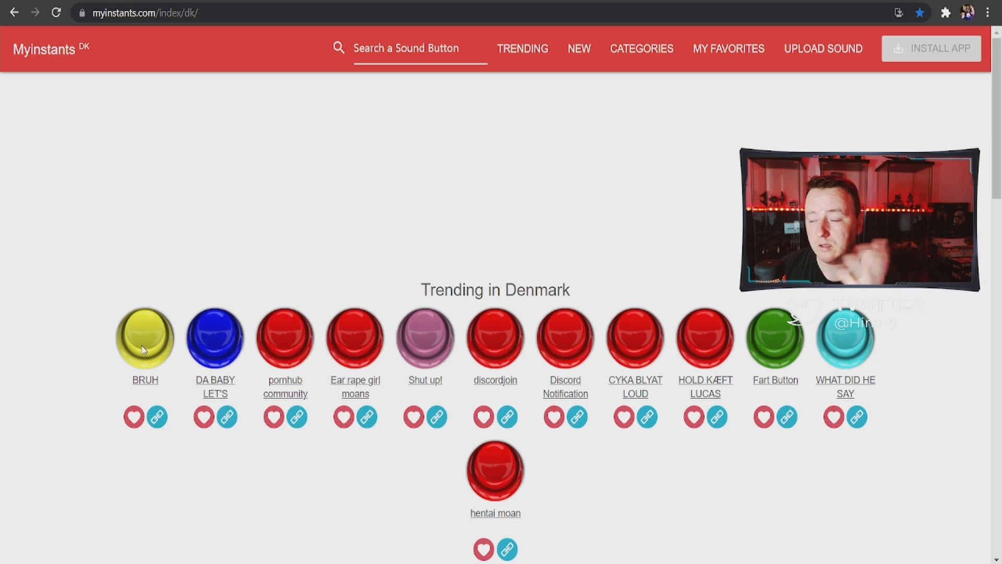
# Open the BRUH sound's page on Myinstants and download the sound as an MP3
pyautogui.click(146, 382)
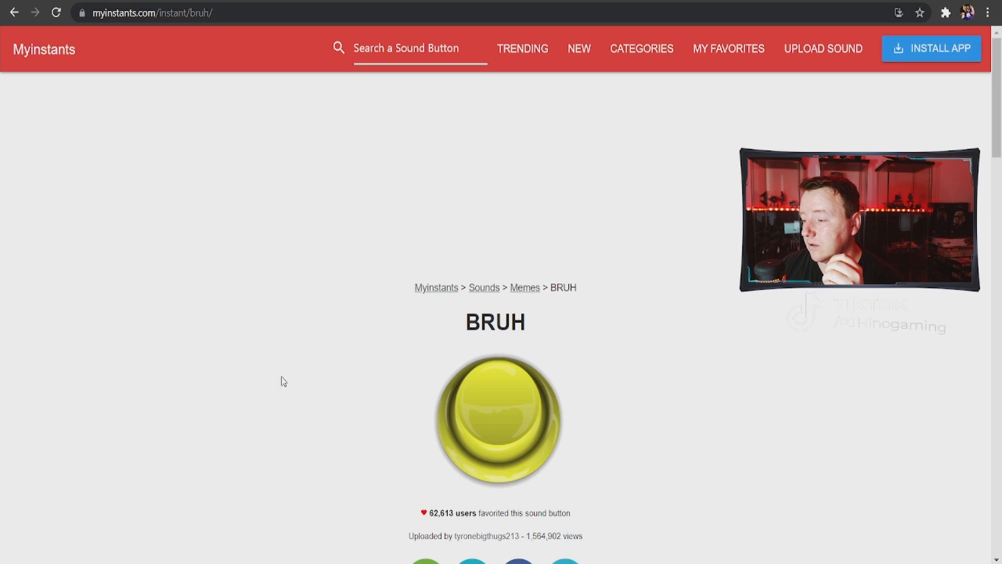
pyautogui.scroll(-4, 315, 376)
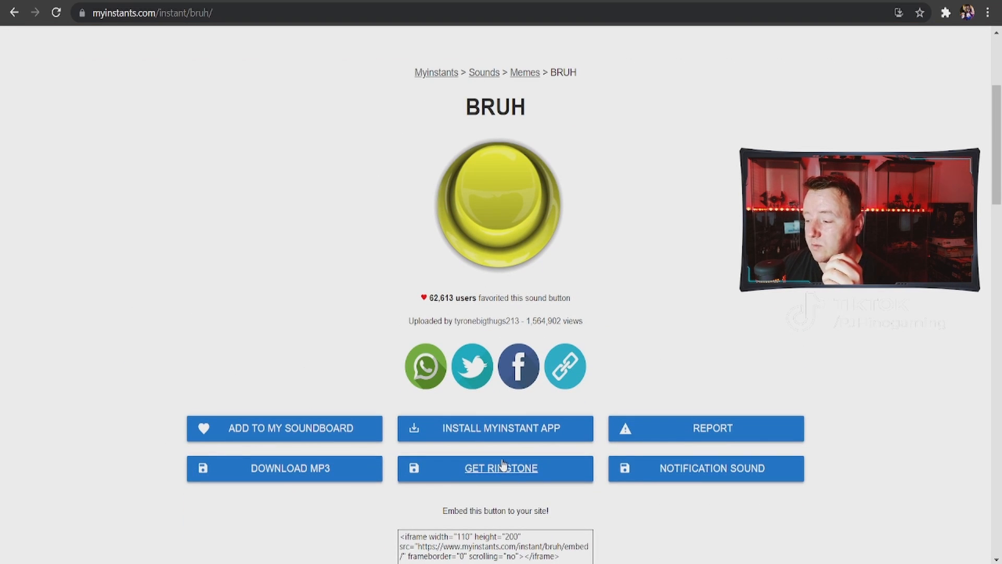
pyautogui.click(272, 469)
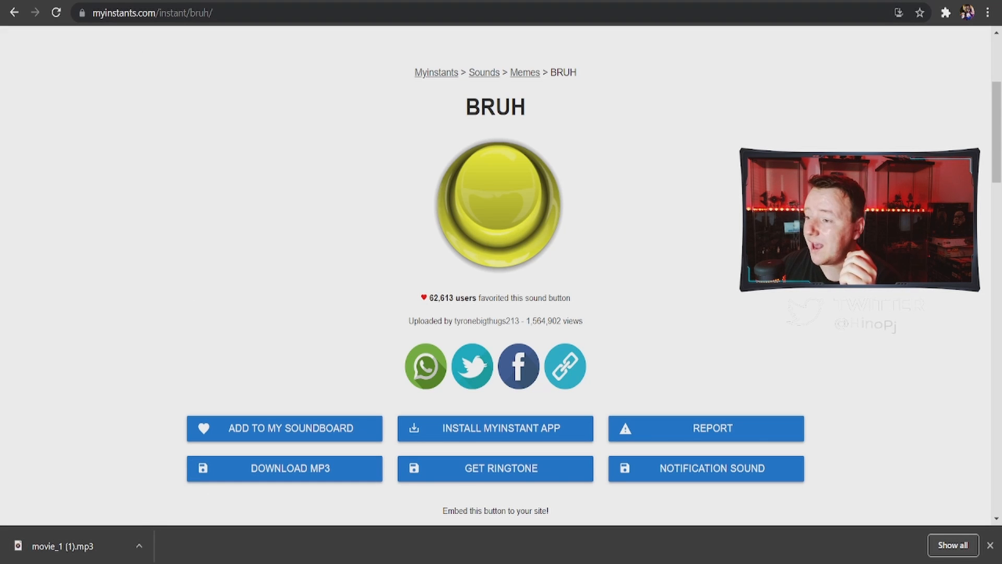
# Switch back to Triggerfyre, start a new sound trigger, and upload and select movie_1 (1).mp3 as its sound
pyautogui.hotkey('ctrl', 'Tab')
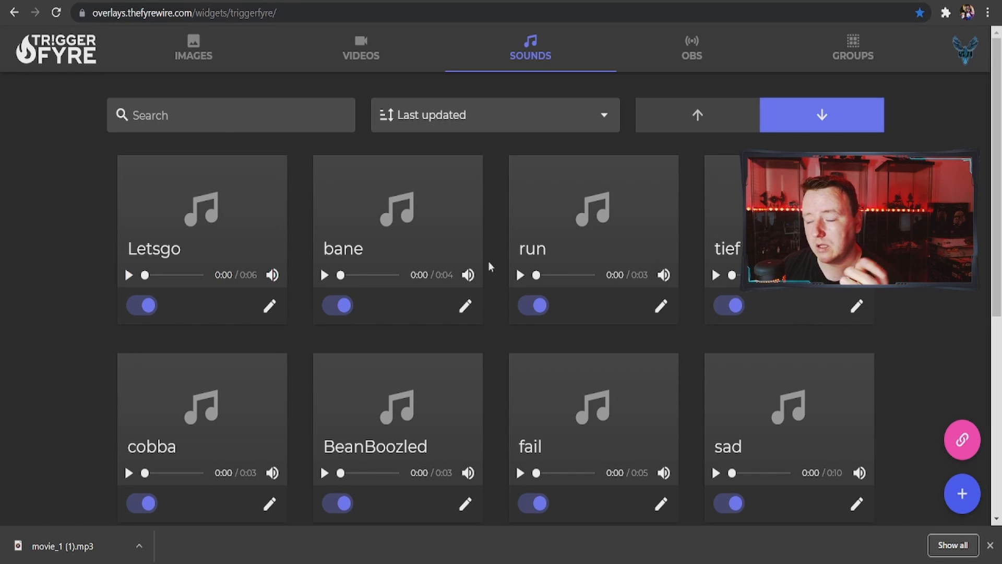
pyautogui.click(963, 502)
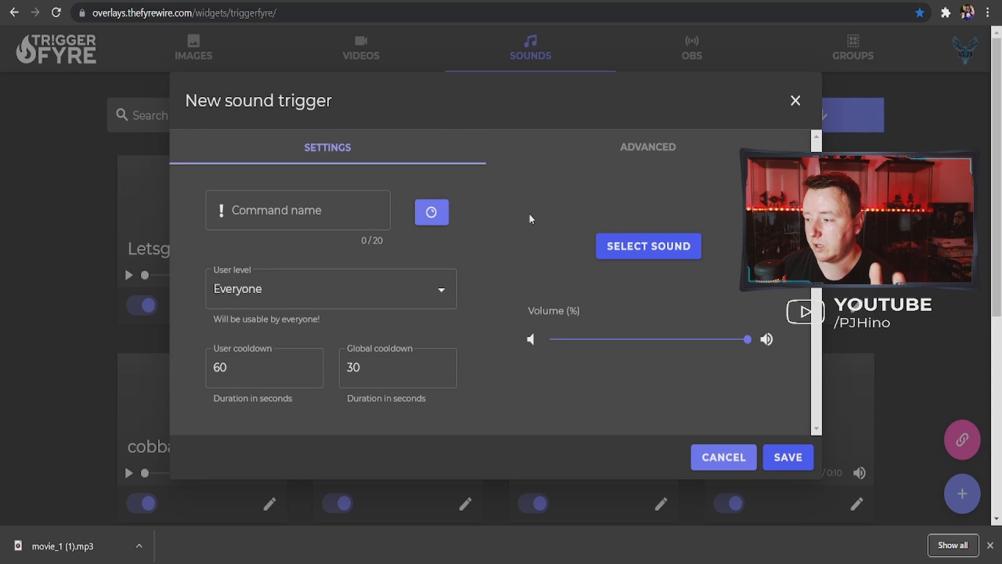
pyautogui.click(647, 250)
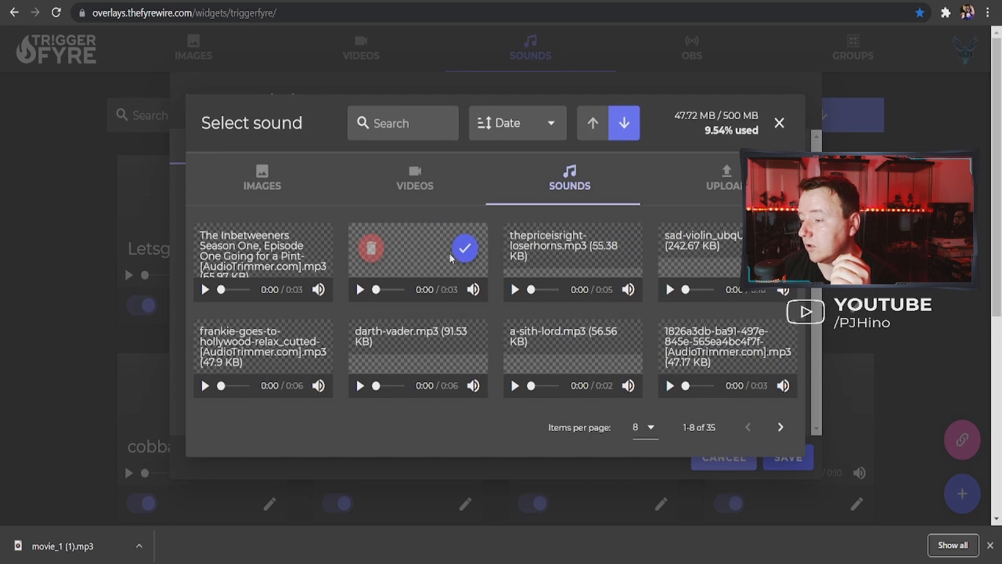
pyautogui.click(727, 198)
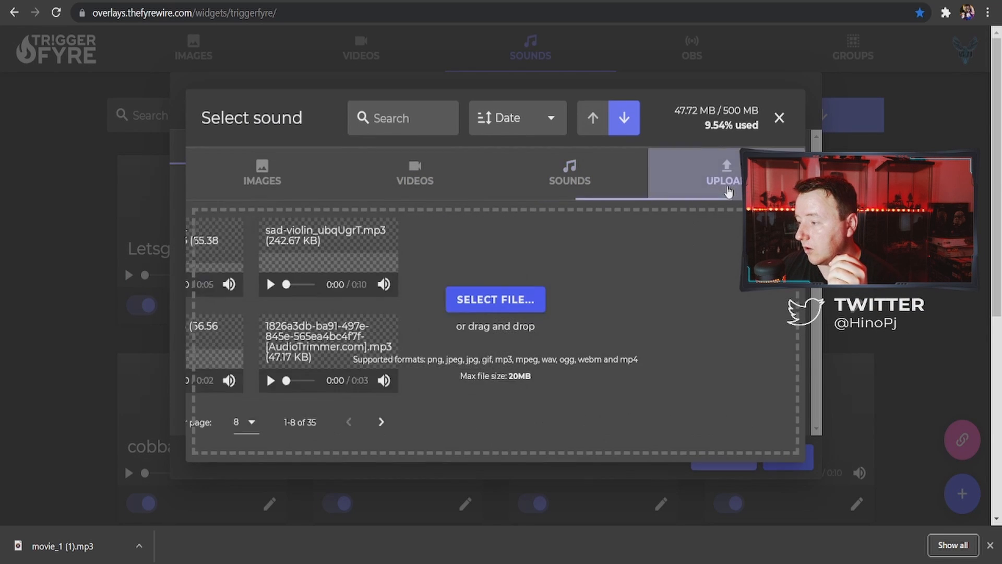
pyautogui.click(508, 303)
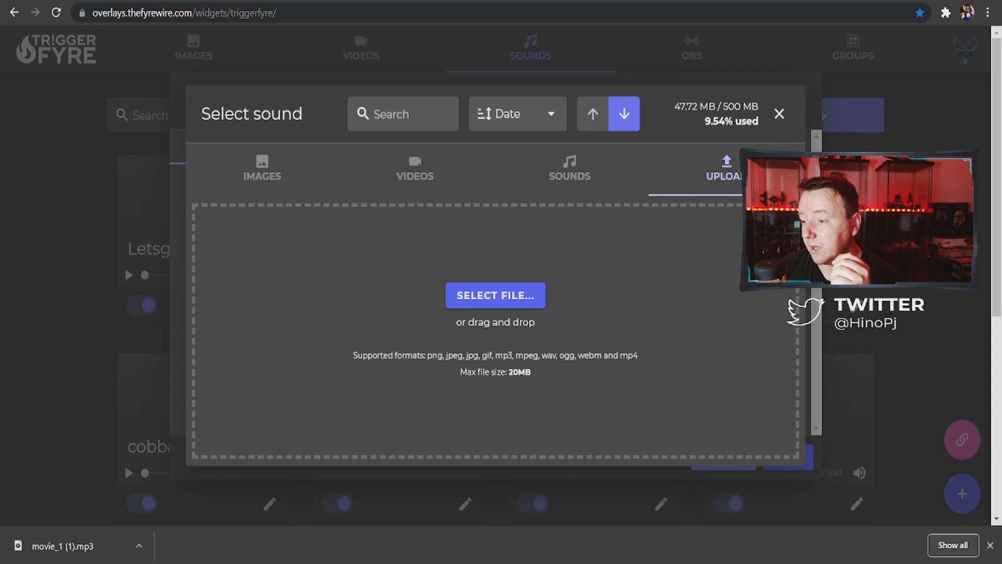
pyautogui.doubleClick(189, 99)
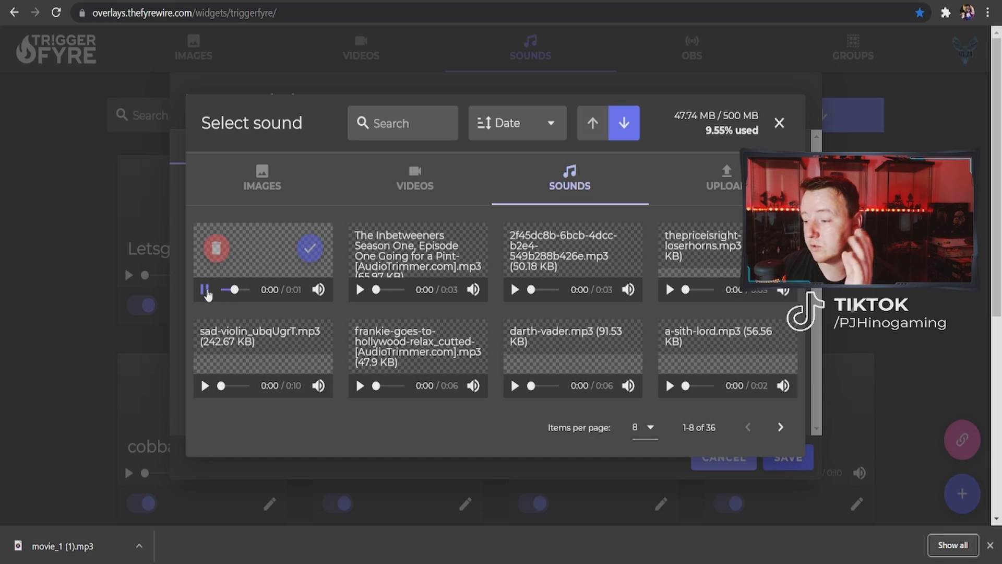
pyautogui.click(310, 249)
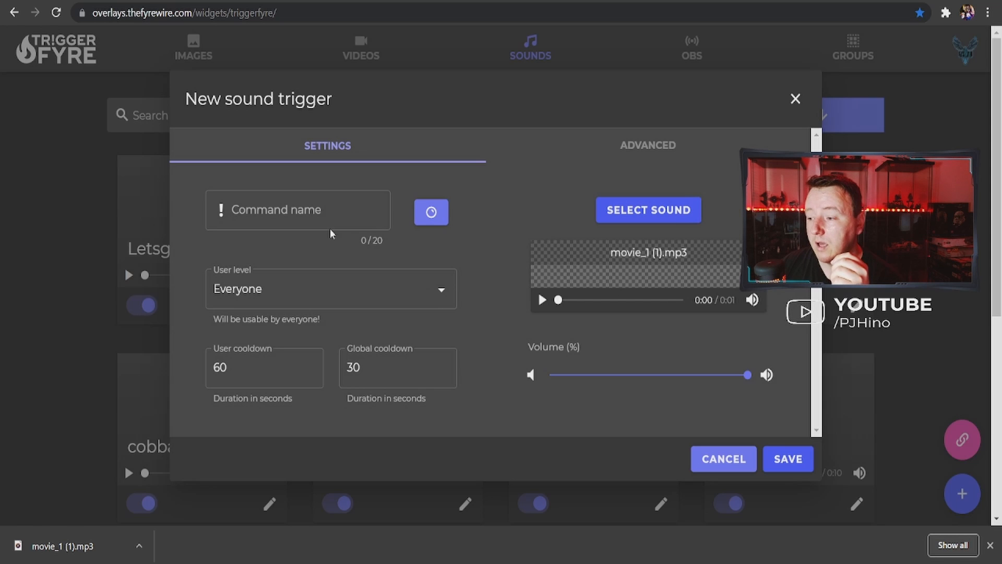
# Name the sound trigger's command bruh and set its user level to Everyone
pyautogui.click(280, 212)
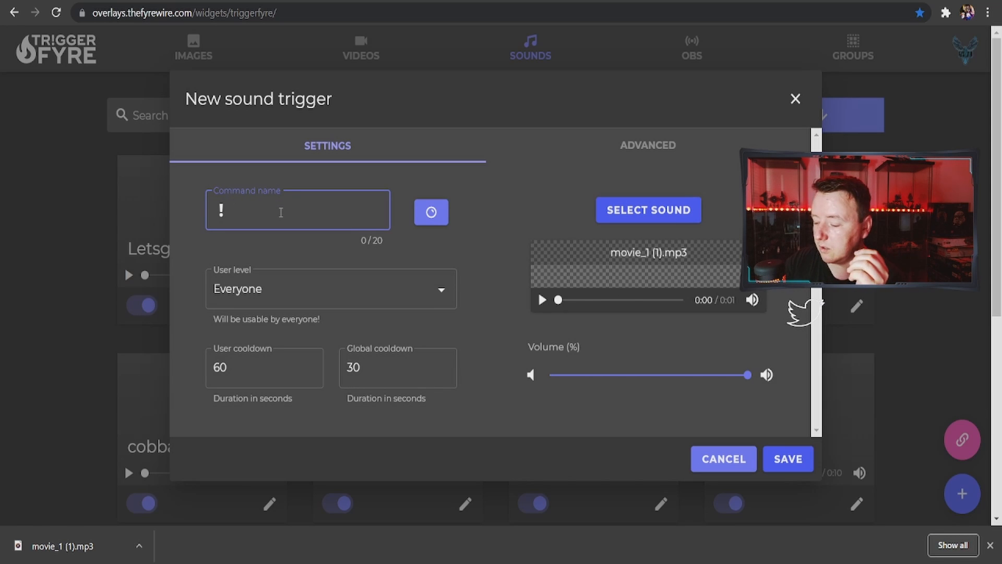
pyautogui.write('bruh')
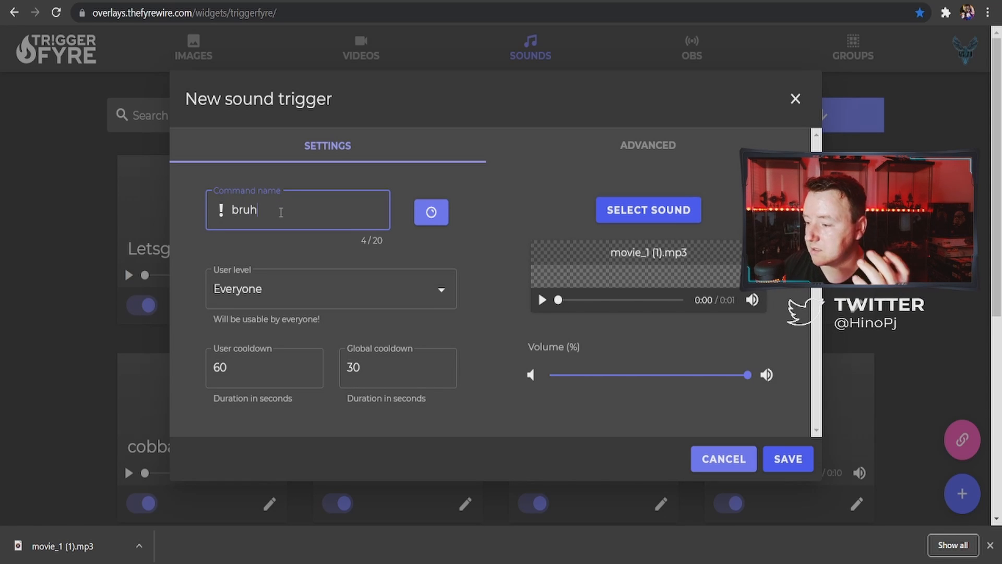
pyautogui.click(320, 287)
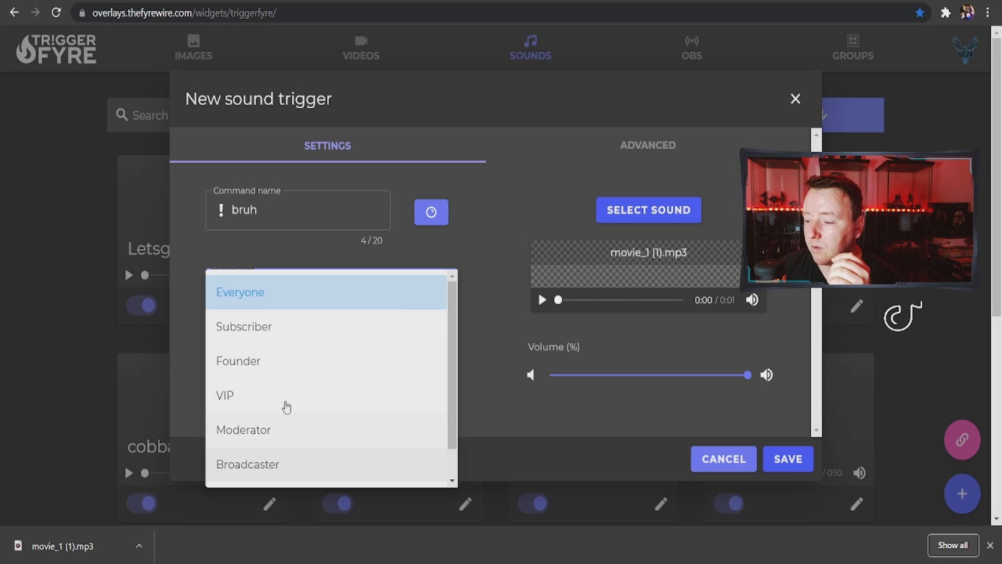
pyautogui.click(289, 295)
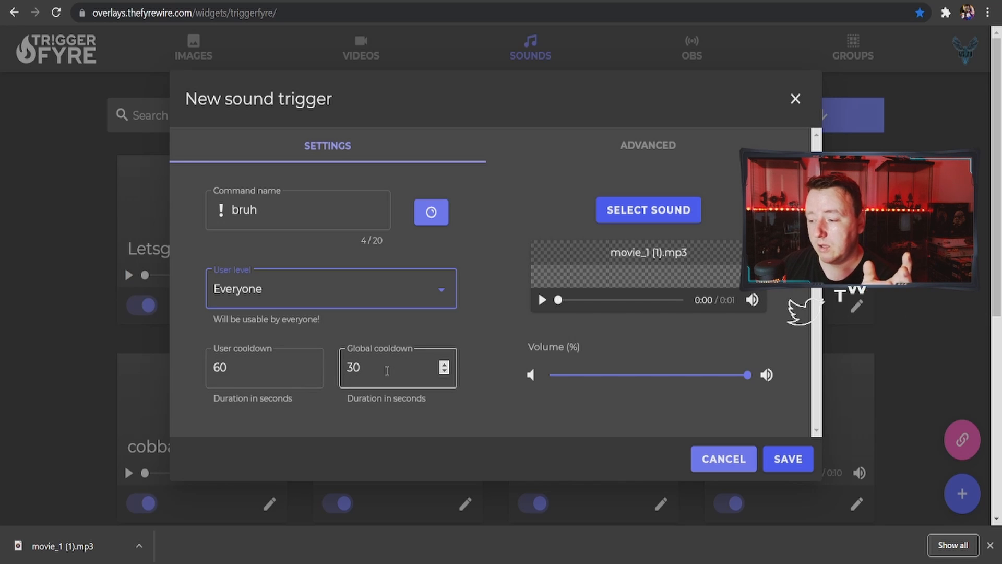
# Set the trigger's user and global cooldowns to 0 seconds with volume at maximum, and save it
pyautogui.moveTo(231, 368); pyautogui.dragTo(208, 368)
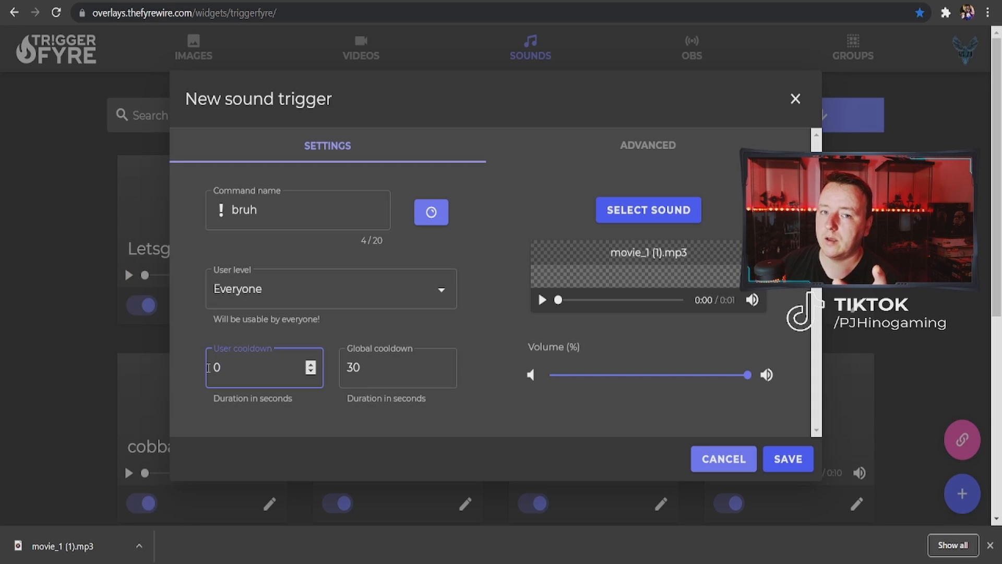
pyautogui.press('Tab')
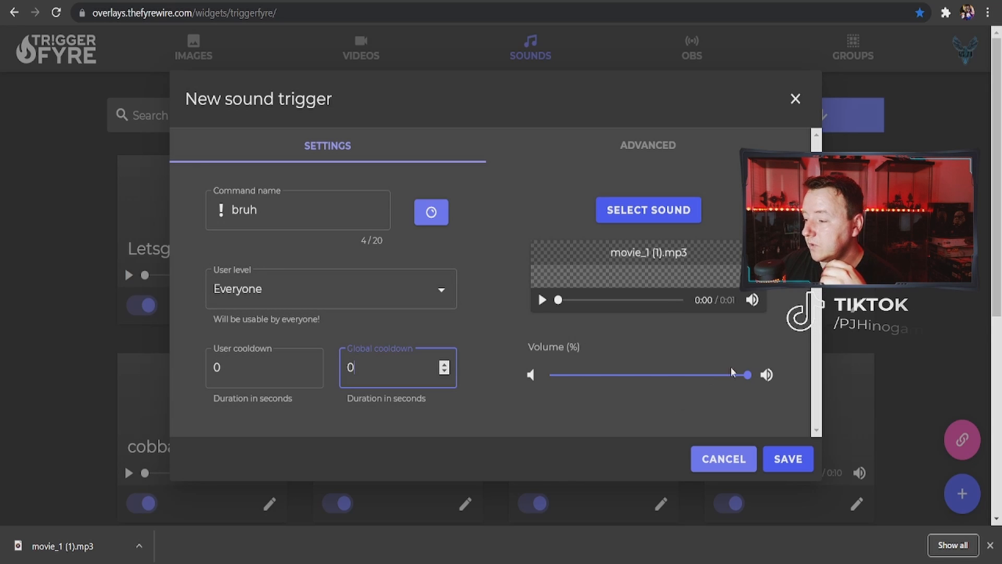
pyautogui.moveTo(644, 374); pyautogui.dragTo(806, 378)
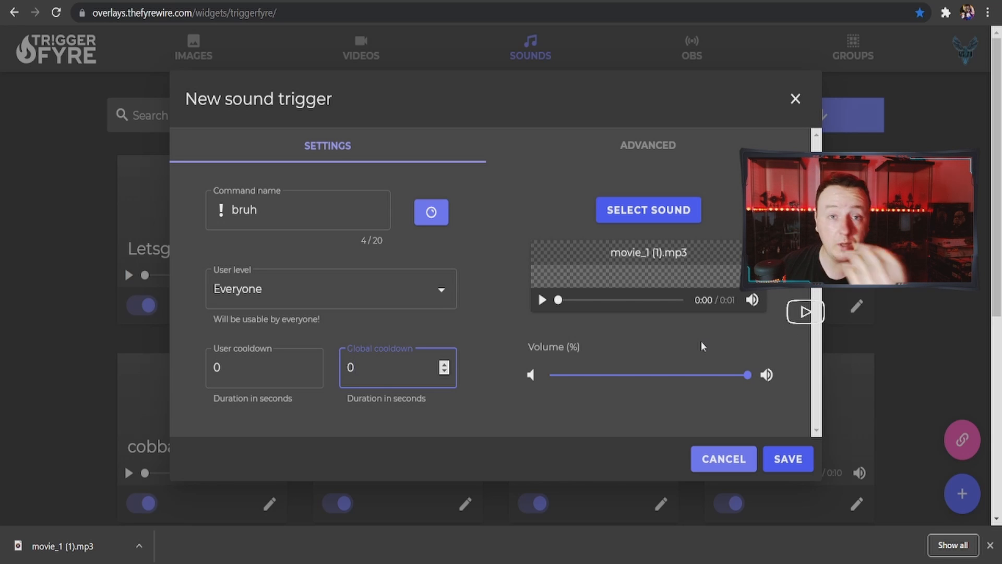
pyautogui.click(787, 458)
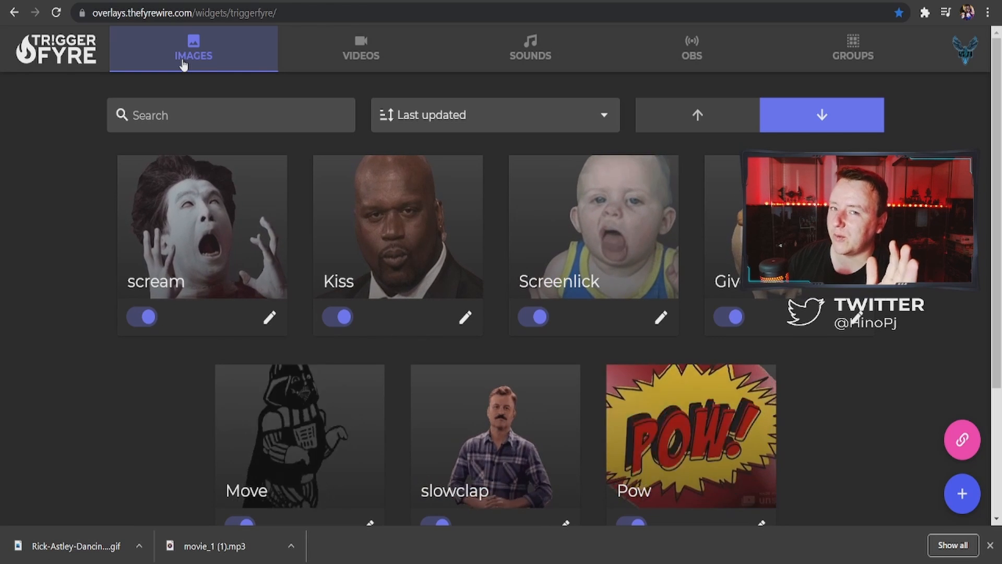
# Open the unscreen.com/upload page in a new browser tab
pyautogui.hotkey('ctrl', 't')
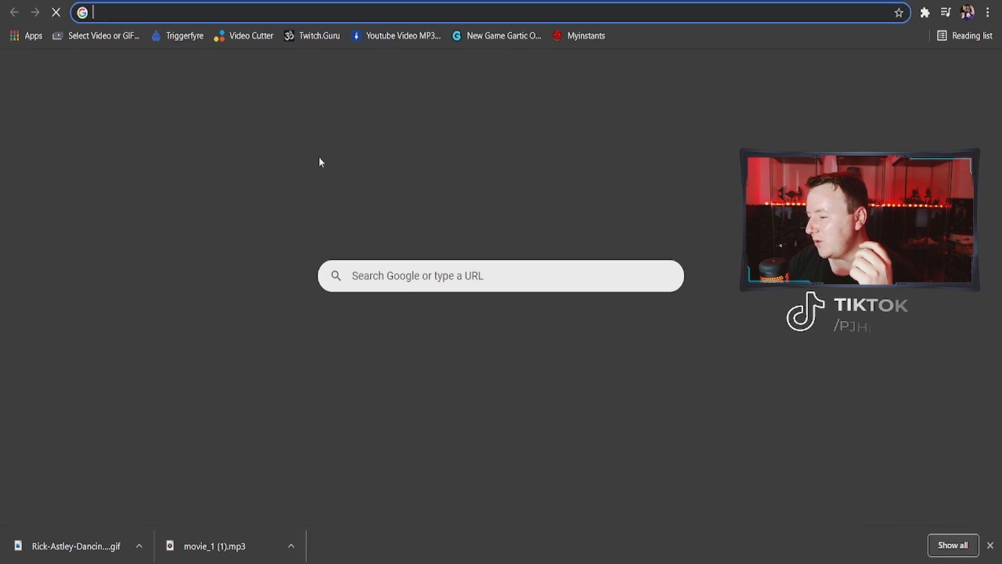
pyautogui.click(397, 272)
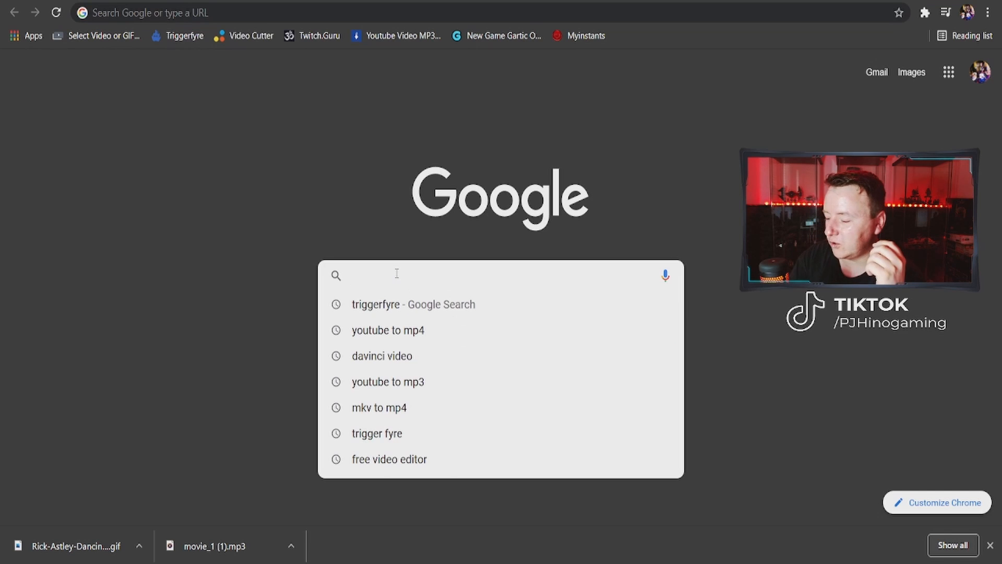
pyautogui.write('unscre')
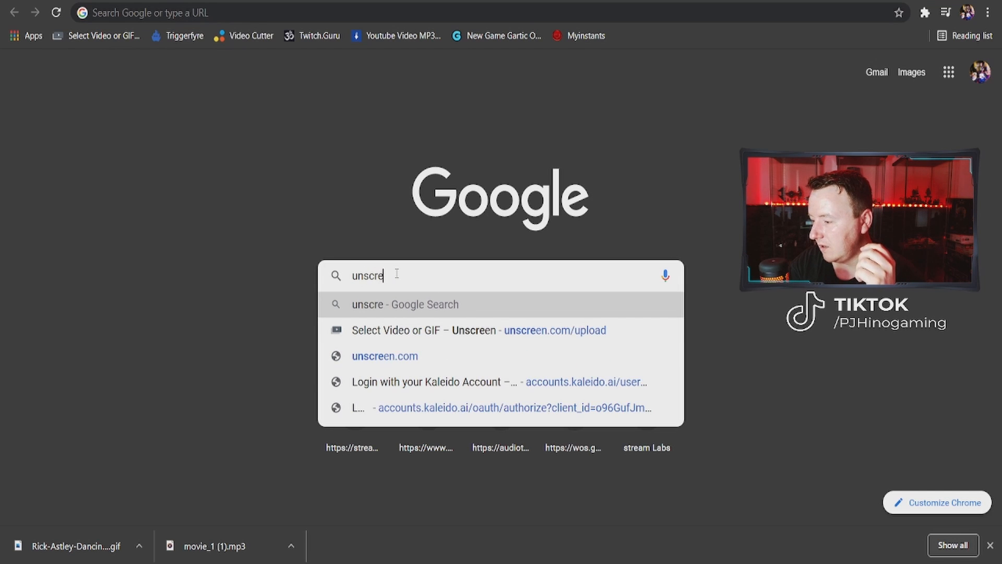
pyautogui.write('en')
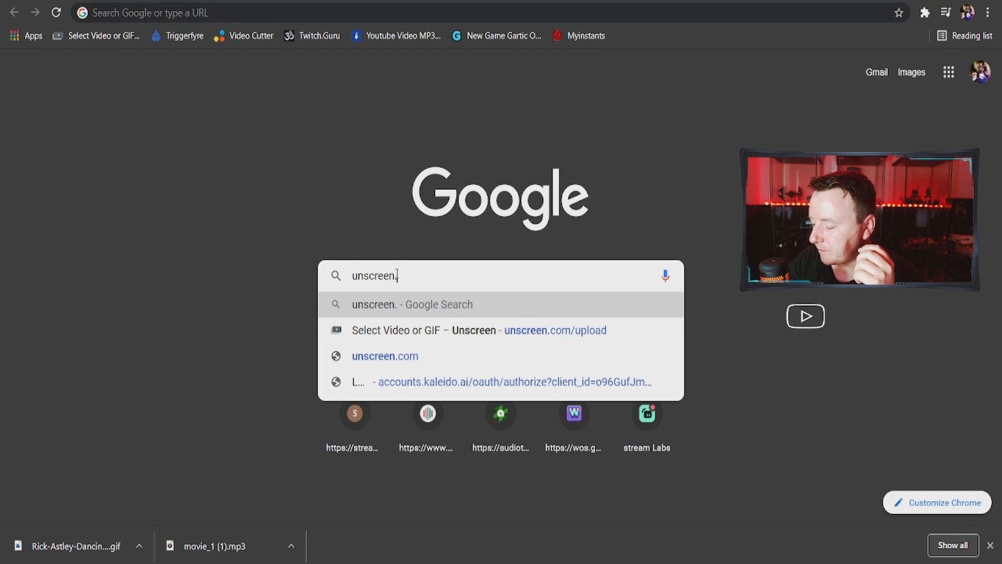
pyautogui.write('.com')
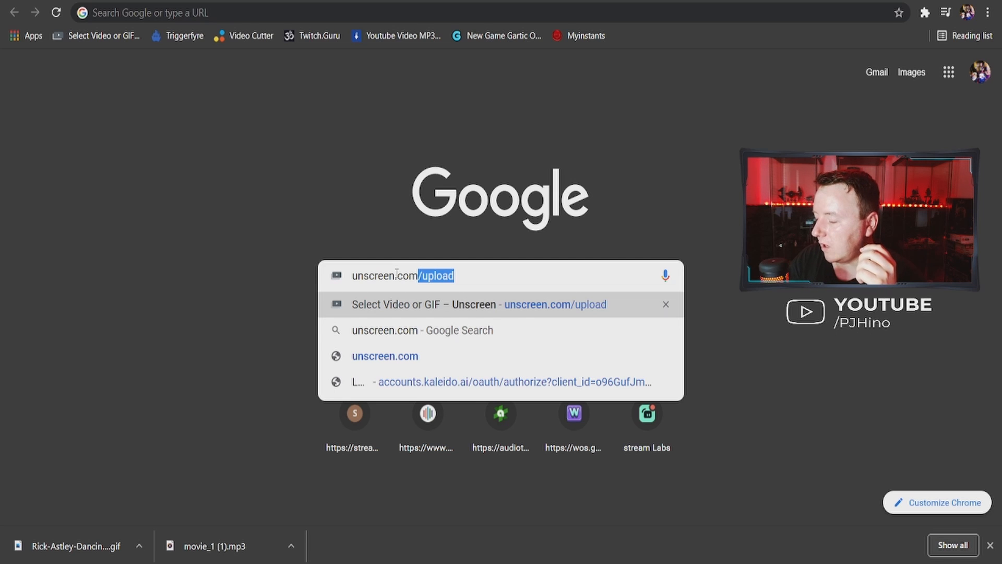
pyautogui.press('Return')
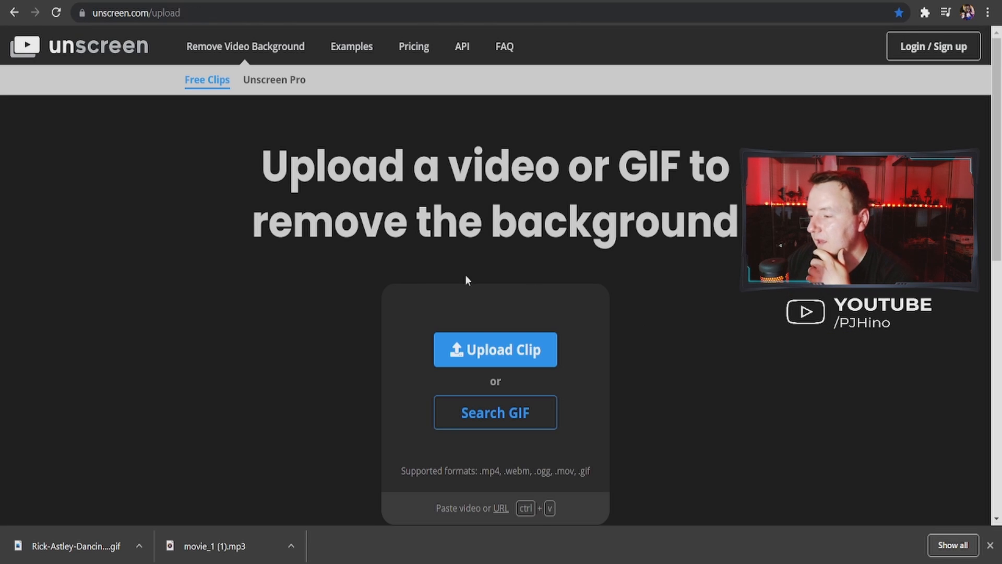
# Choose the flying Dumbo GIF from the GIPHY library to remove its background
pyautogui.click(490, 413)
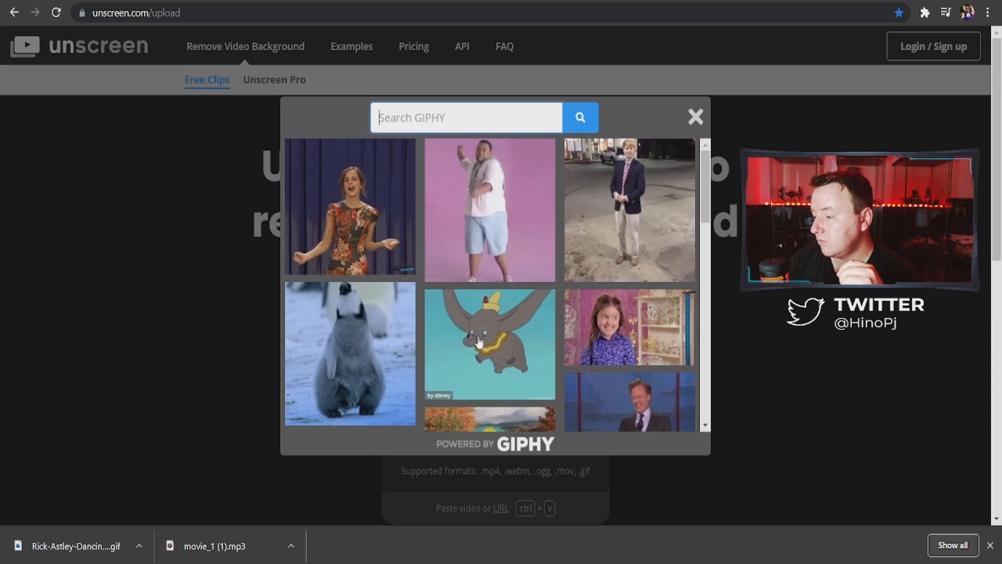
pyautogui.click(470, 340)
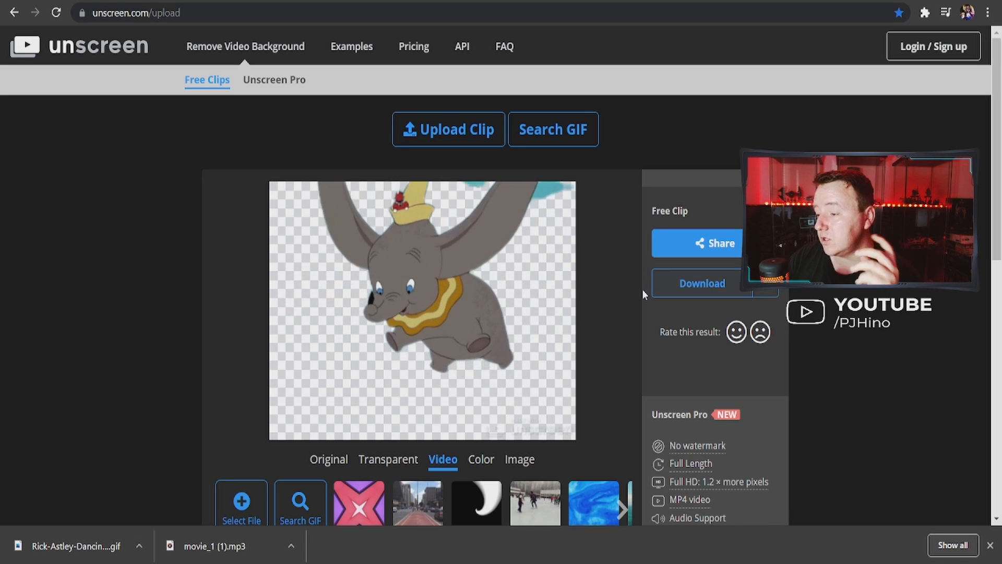
# Download the background-free Dumbo GIF from Unscreen and return to the Triggerfyre image triggers
pyautogui.click(699, 290)
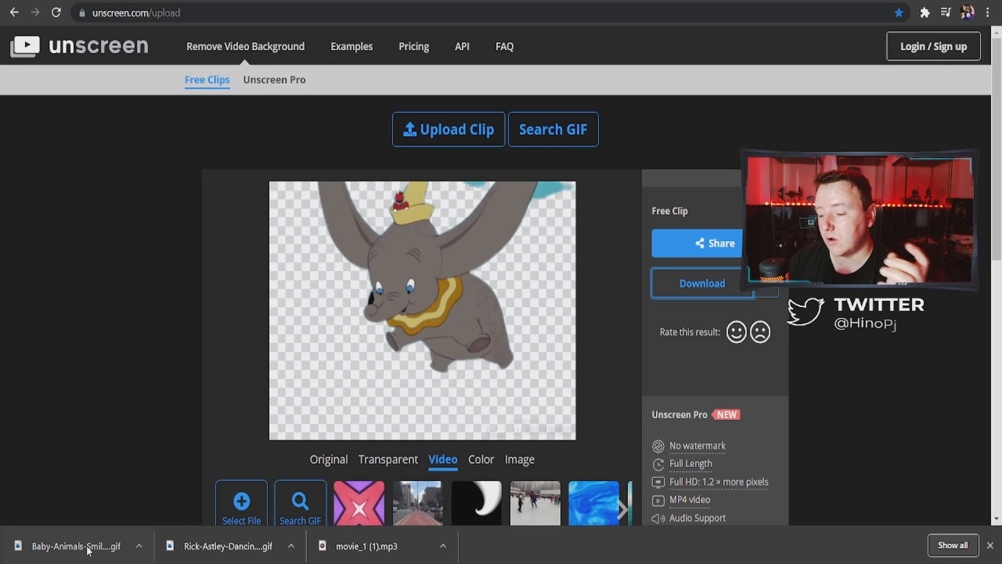
pyautogui.hotkey('ctrl', 'Tab')
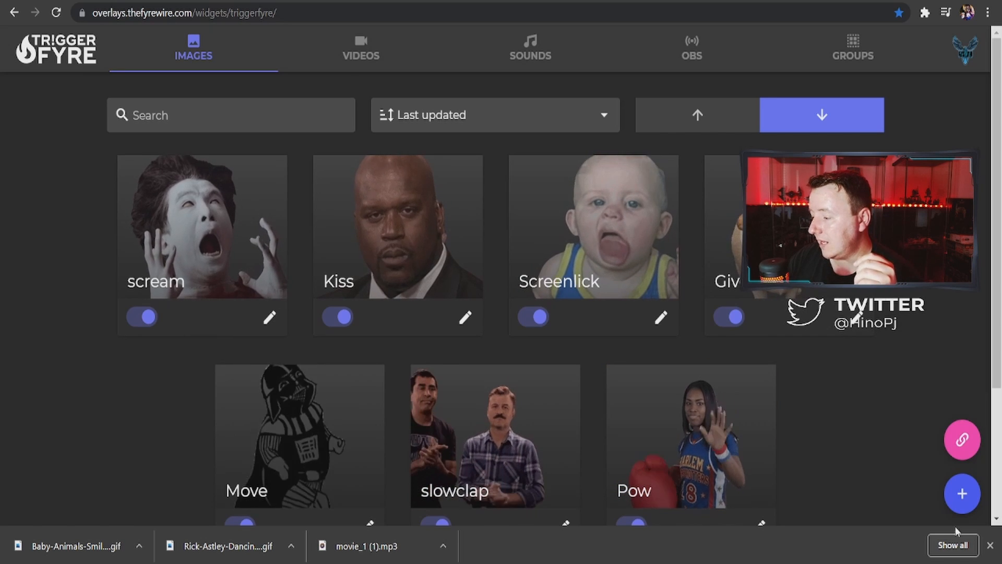
# Create a new image trigger from the downloaded, background-free Dumbo GIF and name its command fly
pyautogui.click(963, 495)
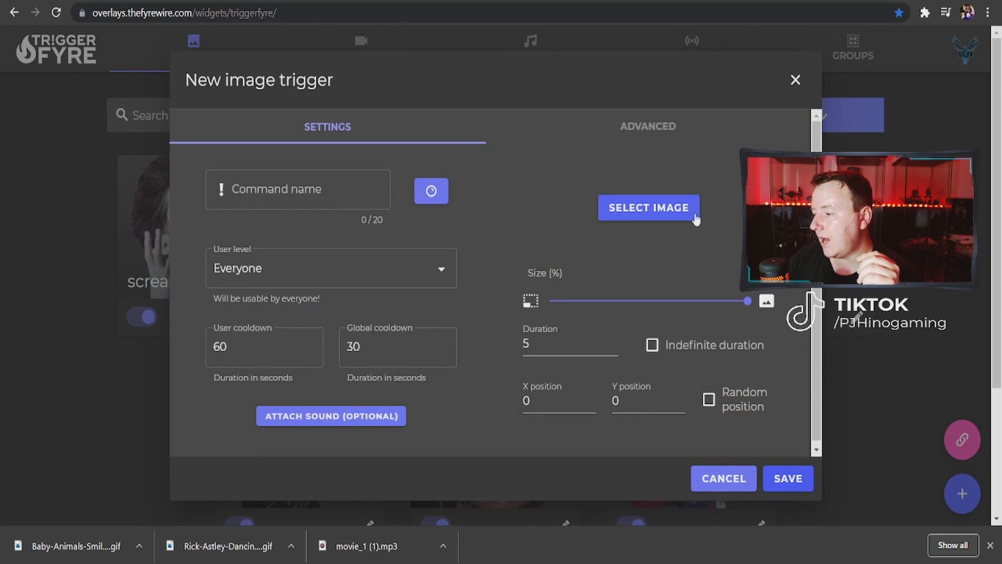
pyautogui.click(673, 214)
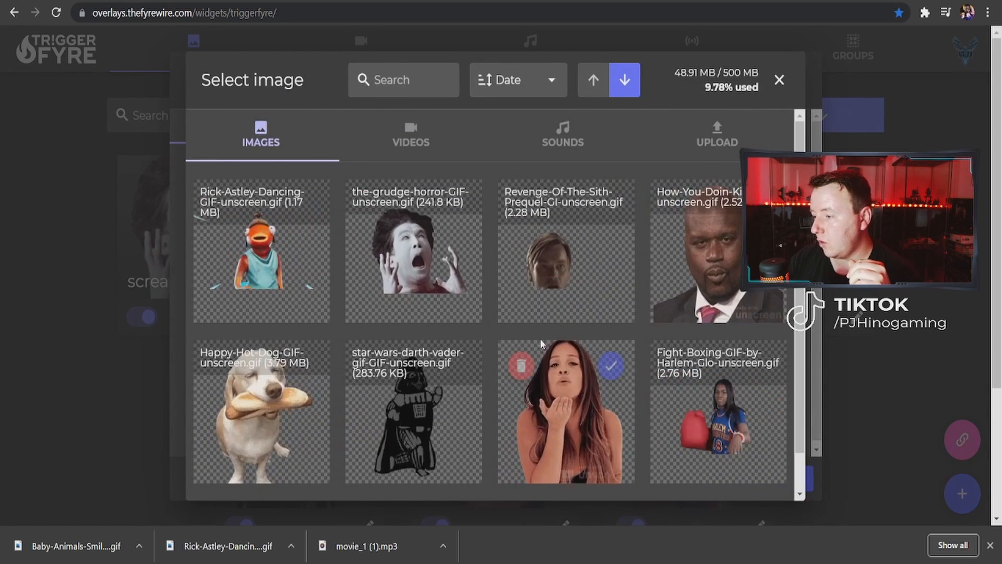
pyautogui.click(731, 128)
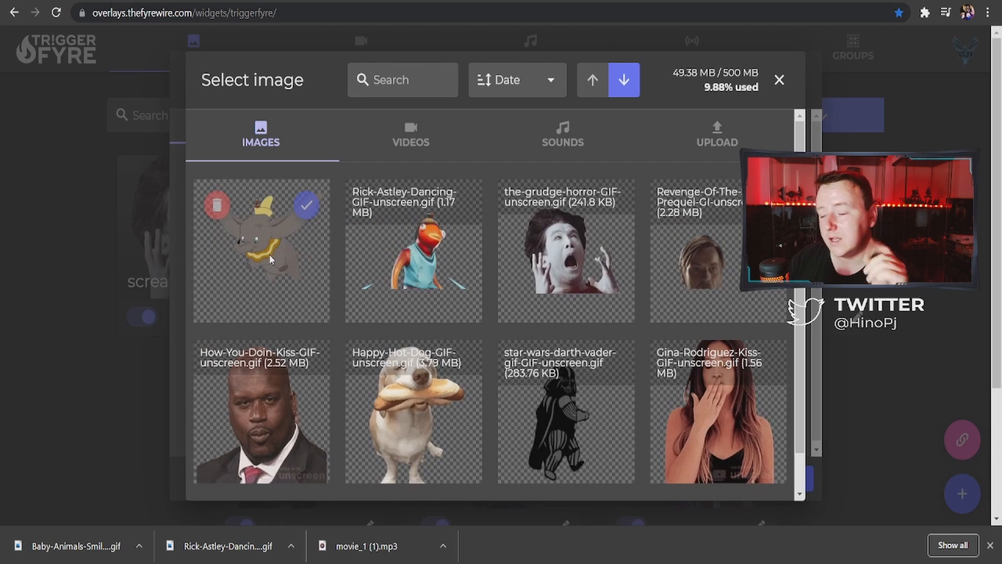
pyautogui.click(307, 206)
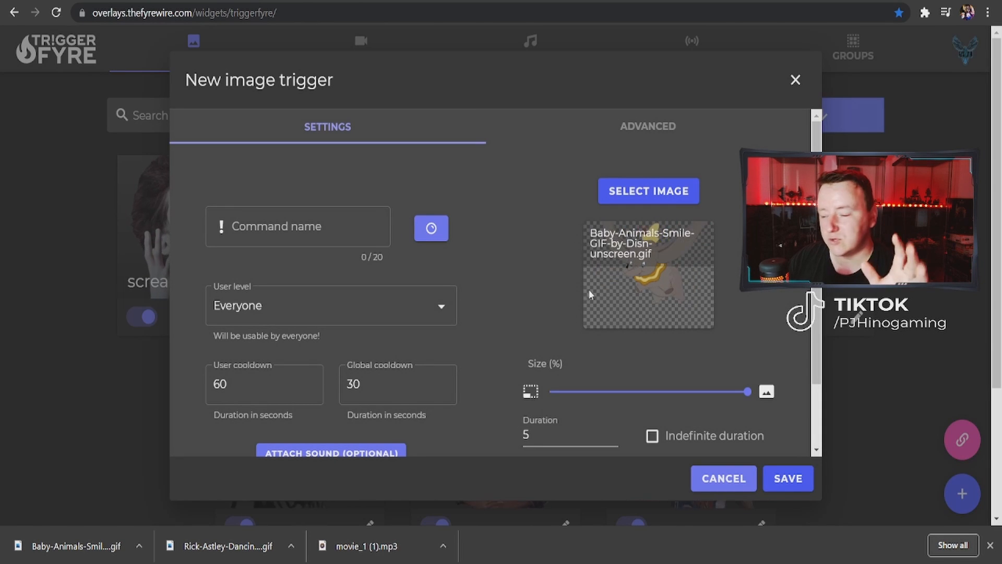
pyautogui.click(282, 228)
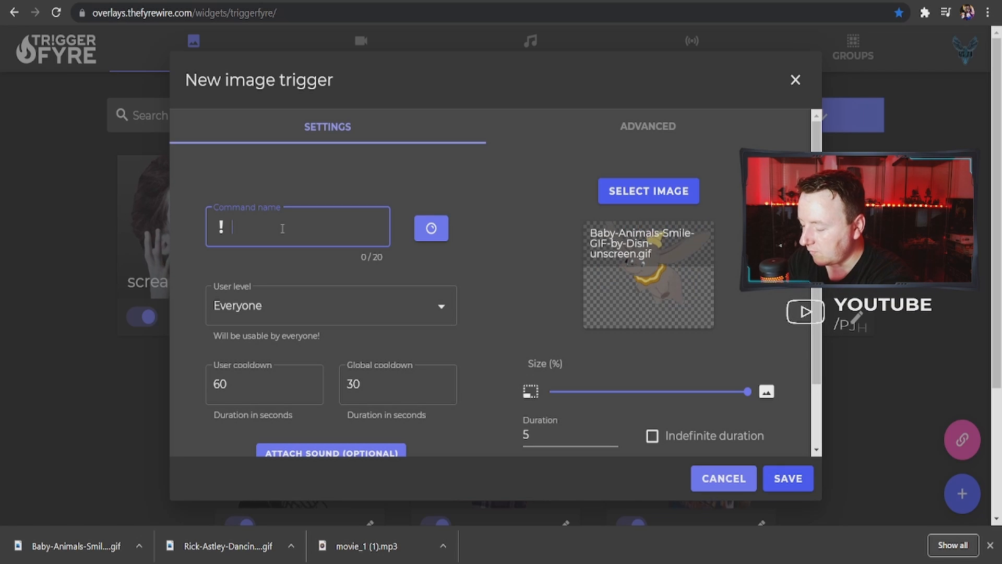
pyautogui.write('fly')
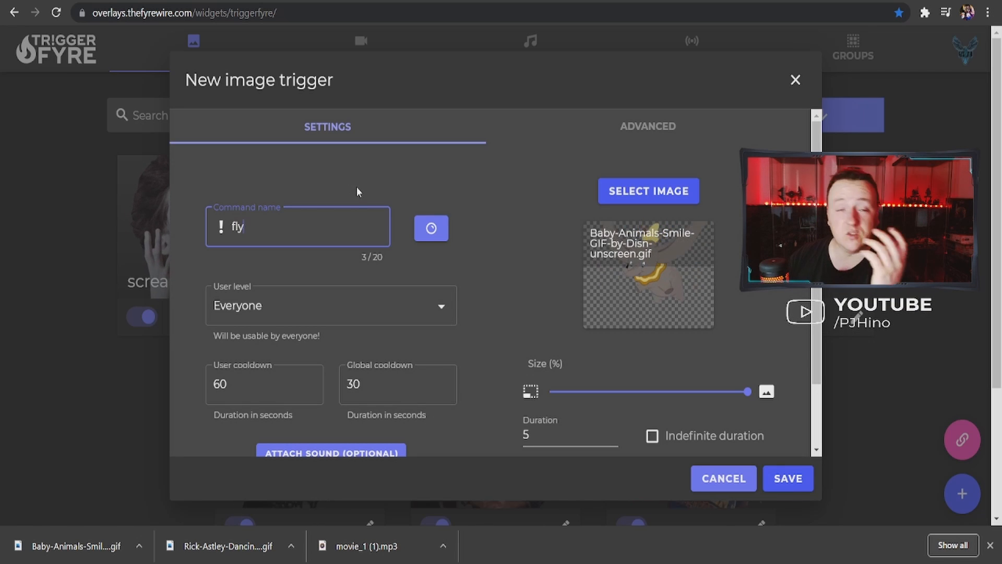
pyautogui.click(423, 234)
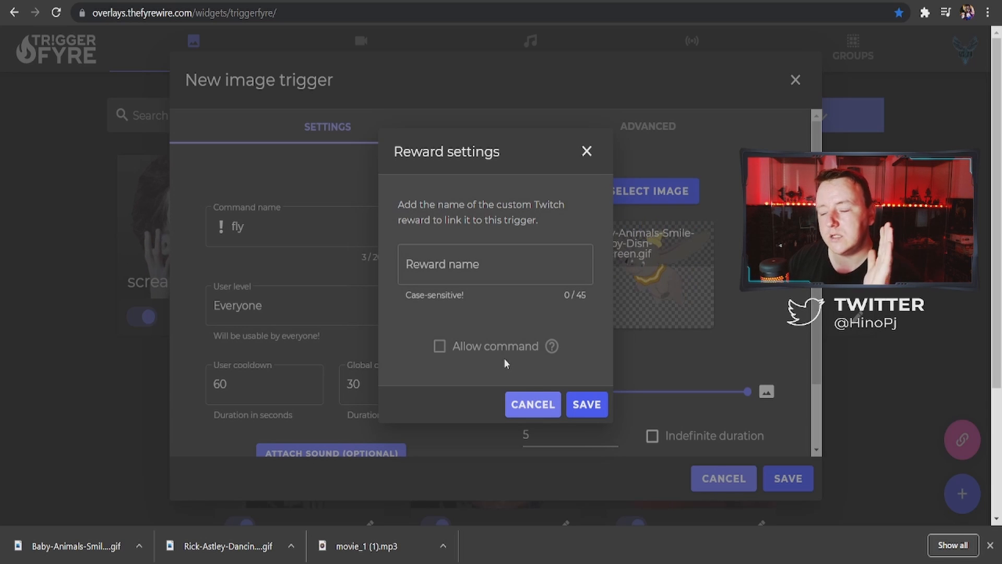
pyautogui.click(486, 259)
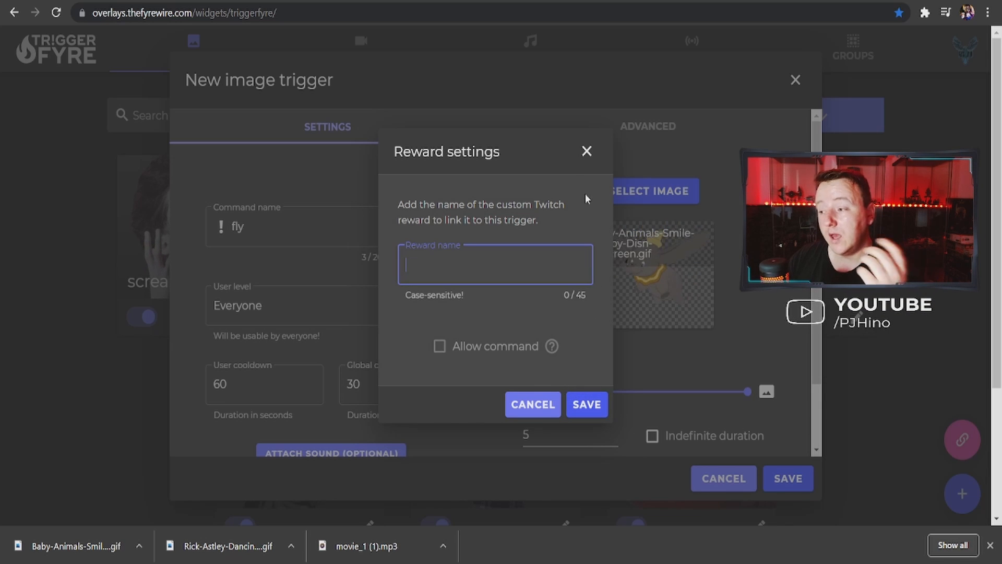
pyautogui.click(587, 150)
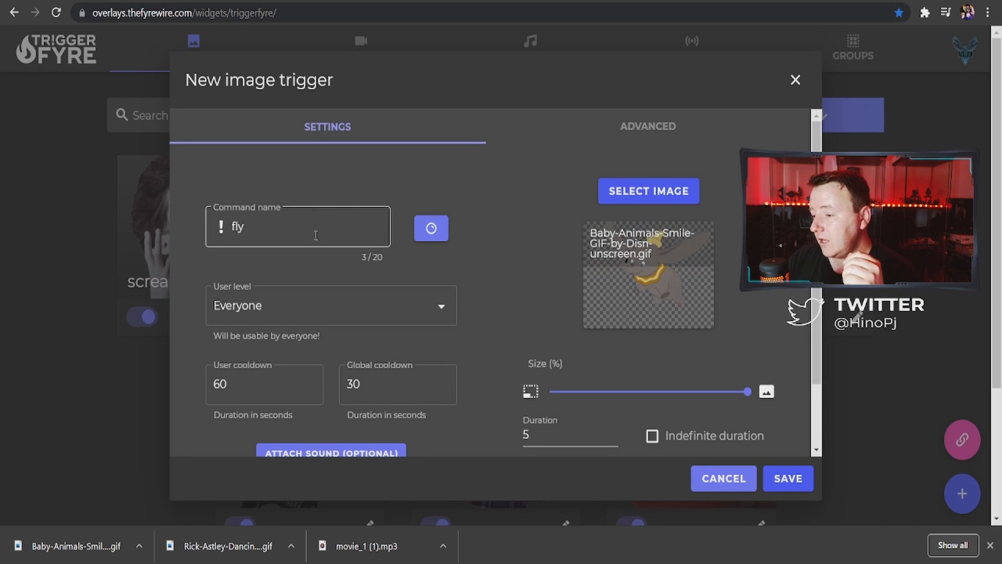
# Set the fly trigger's user level to Everyone and attach the sound fly-by-6.mp3
pyautogui.click(310, 313)
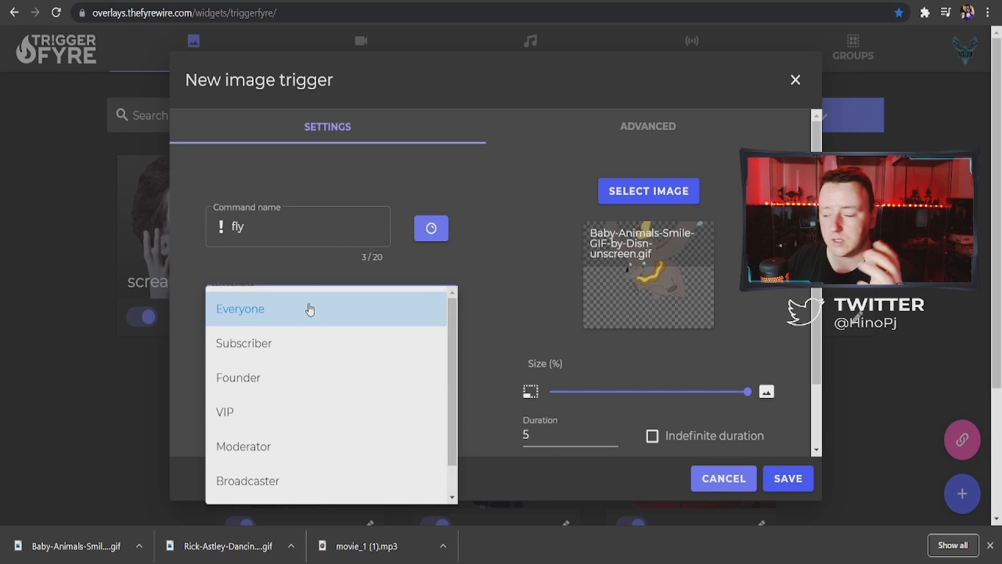
pyautogui.click(310, 309)
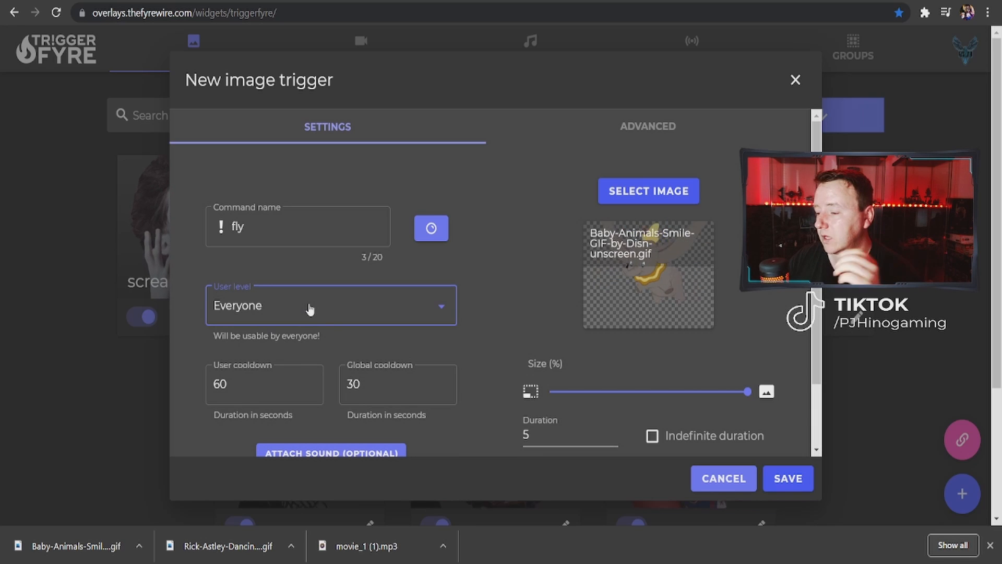
pyautogui.scroll(-2, 317, 334)
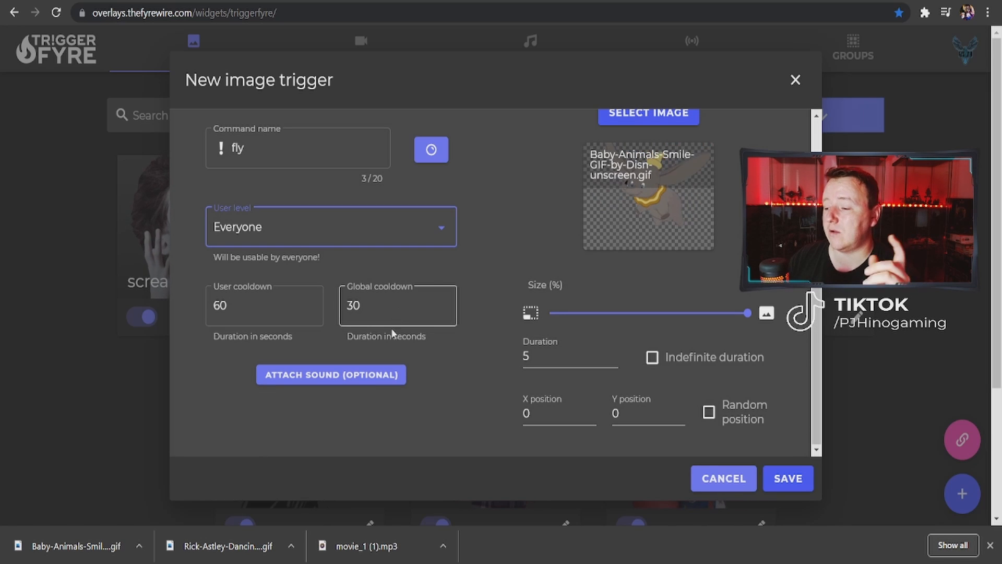
pyautogui.click(359, 376)
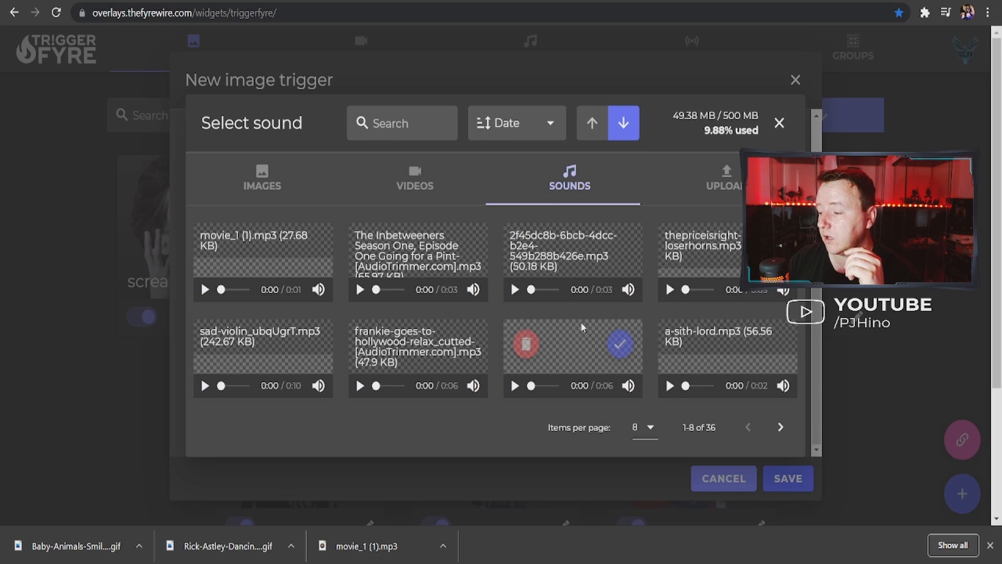
pyautogui.click(647, 432)
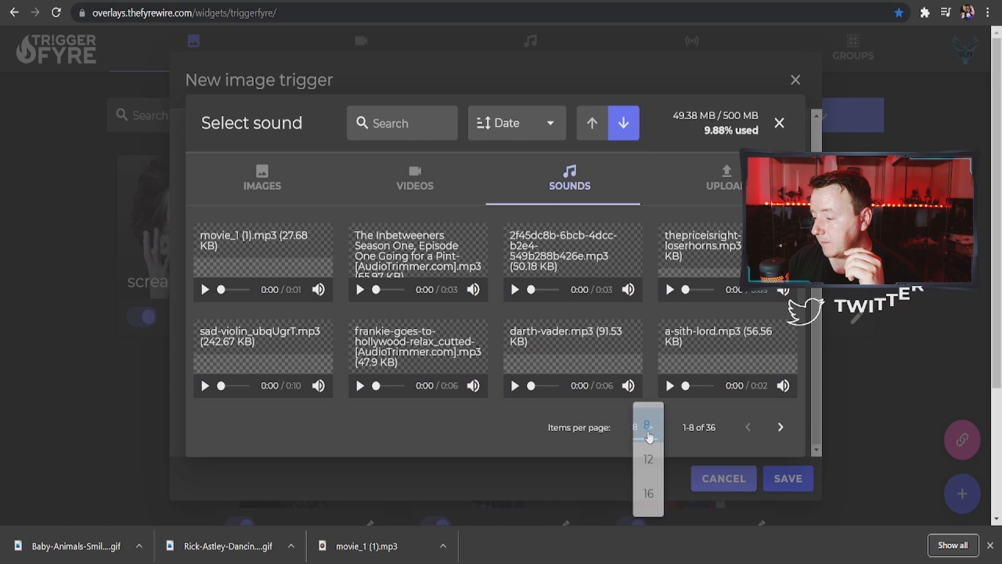
pyautogui.click(648, 493)
pyautogui.scroll(-3, 583, 347)
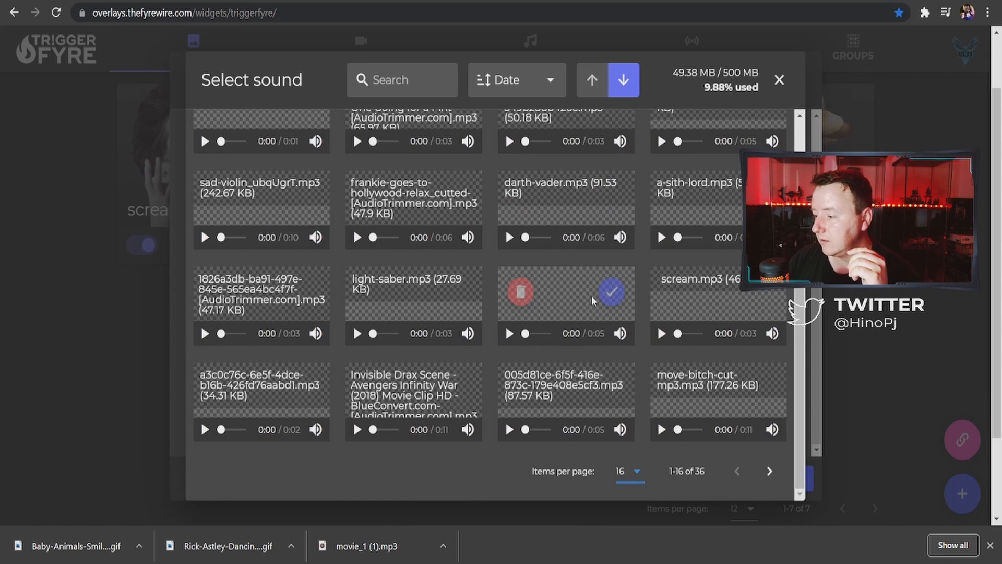
pyautogui.click(612, 292)
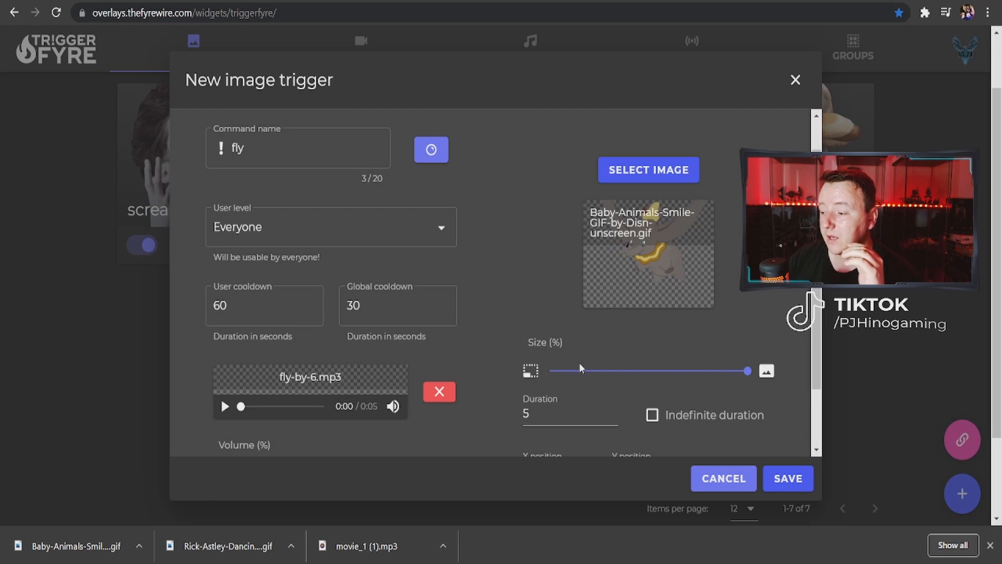
# Review the remaining volume, size, duration and position settings and save the fly image trigger
pyautogui.scroll(-2, 579, 364)
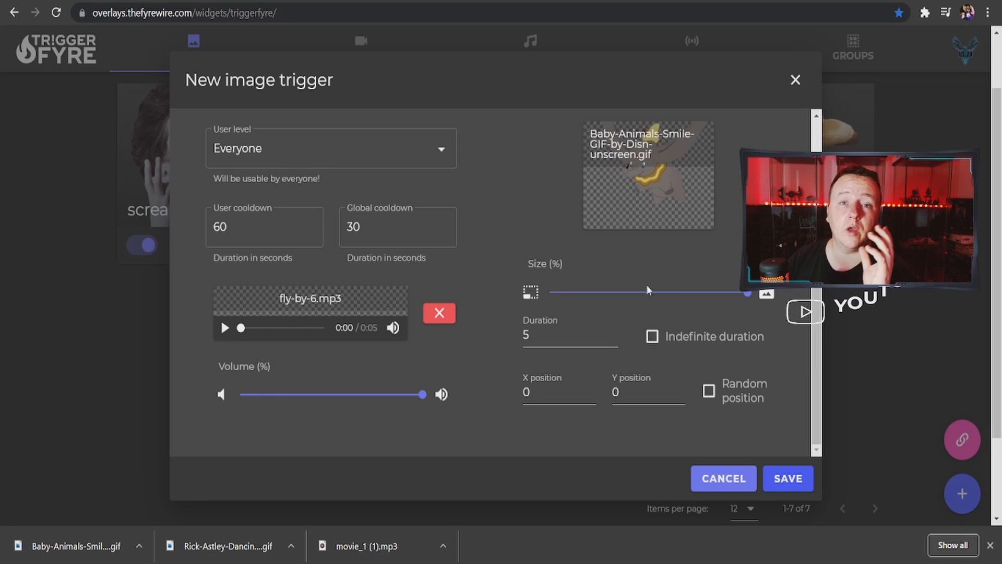
pyautogui.scroll(-2, 640, 298)
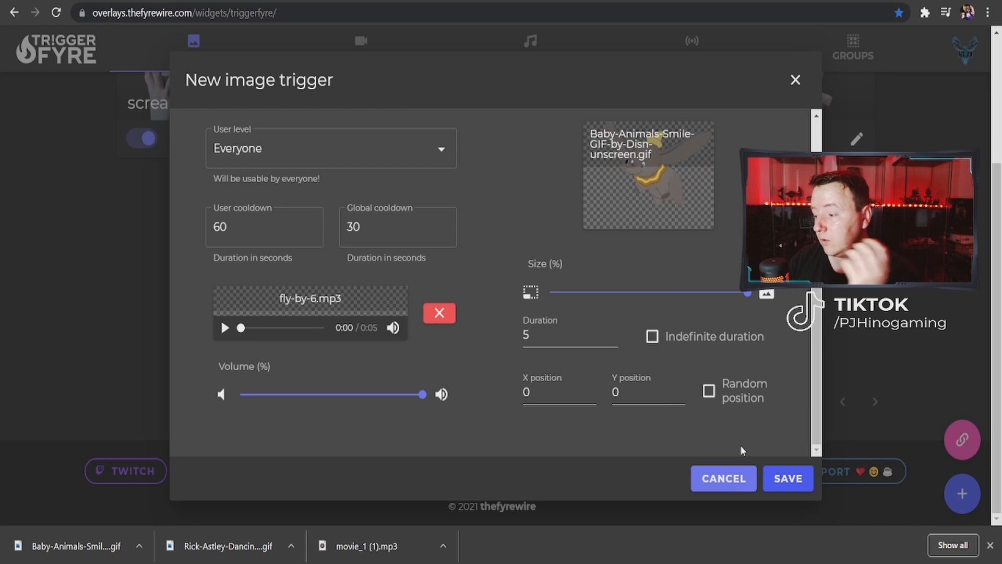
pyautogui.click(789, 479)
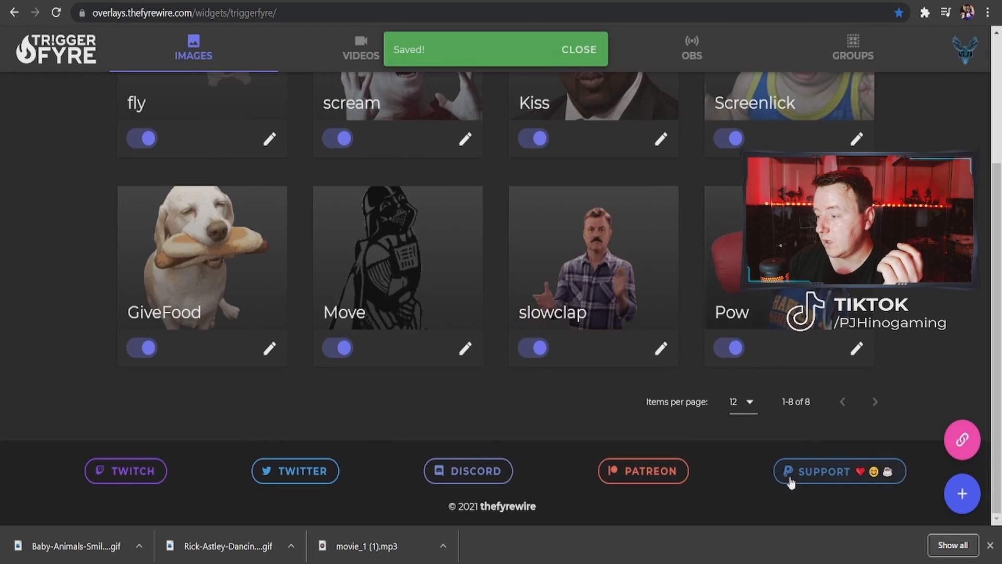
# Copy the private Triggerfyre overlay link and close the overlay dialog
pyautogui.scroll(4, 322, 202)
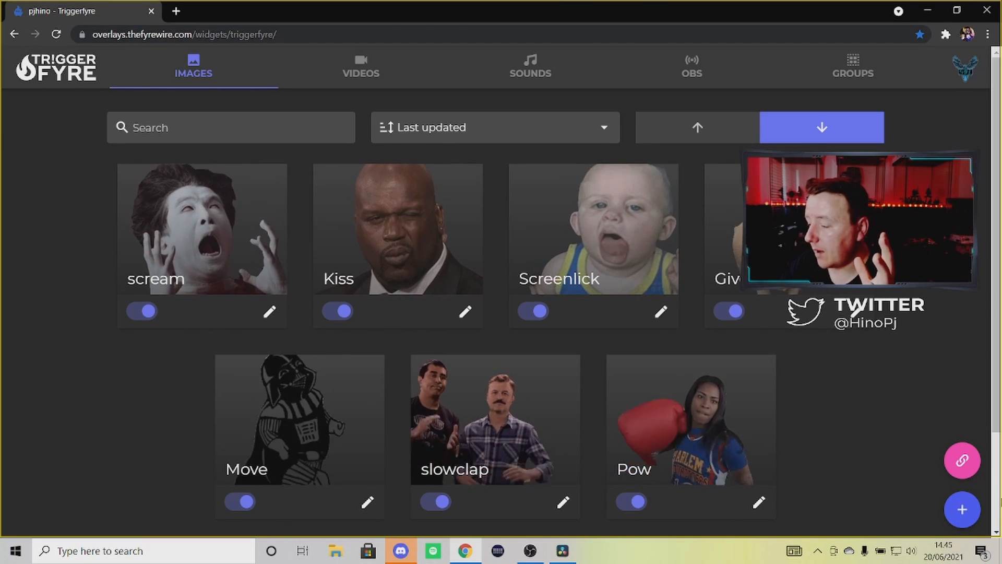
pyautogui.click(950, 463)
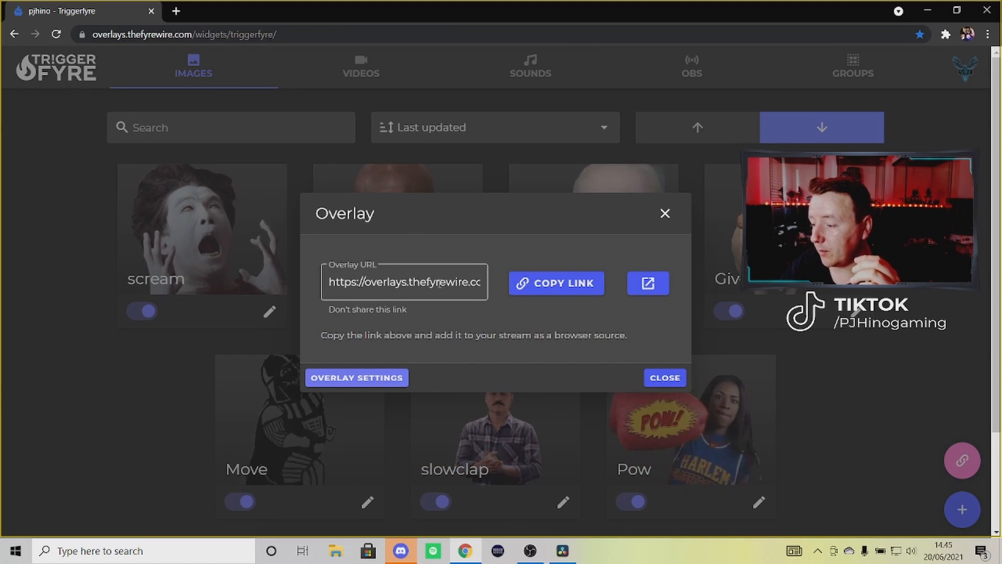
pyautogui.click(549, 284)
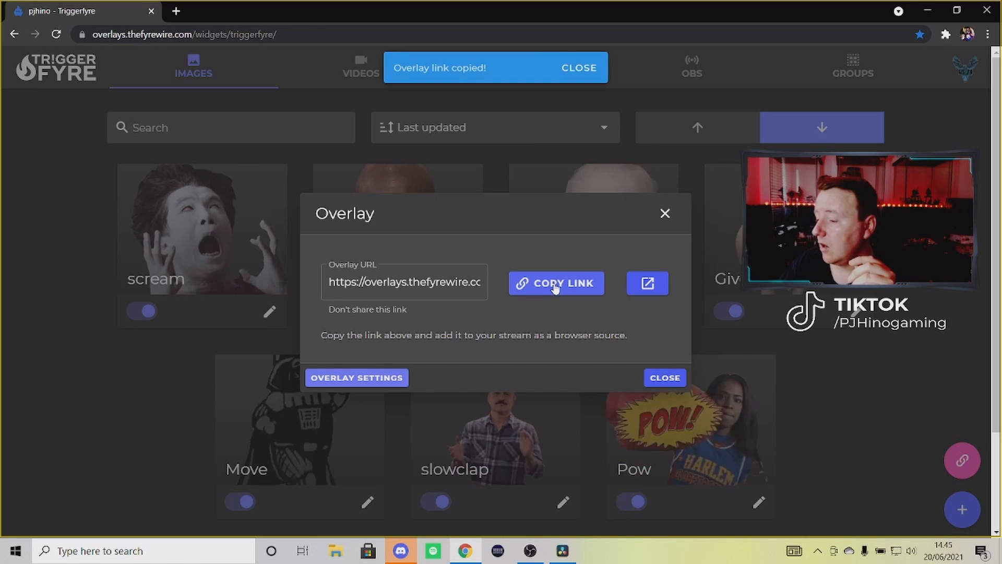
pyautogui.click(664, 378)
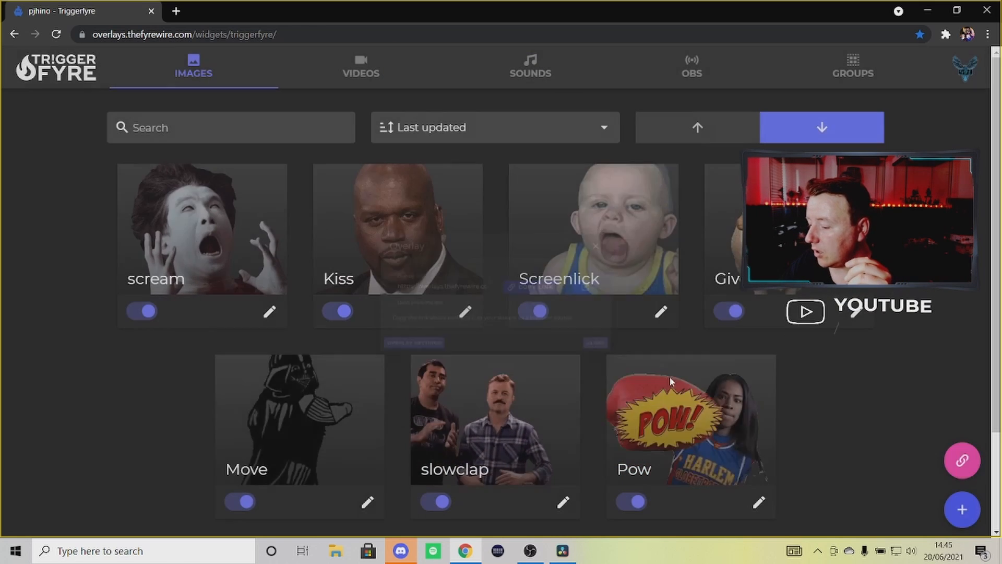
# Switch to OBS and add a new Browser source named Trig to the YouTube video scene
pyautogui.click(531, 554)
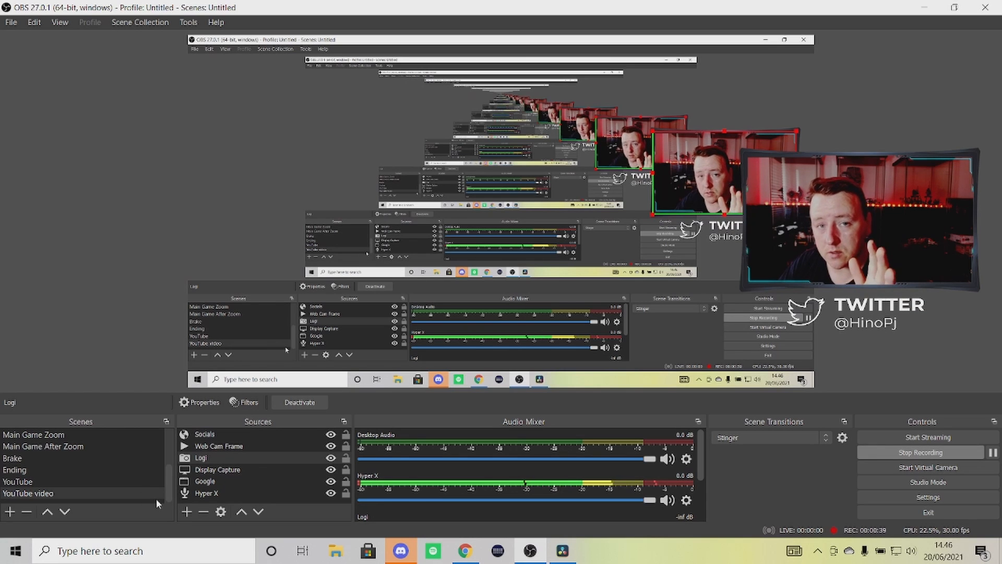
pyautogui.click(187, 513)
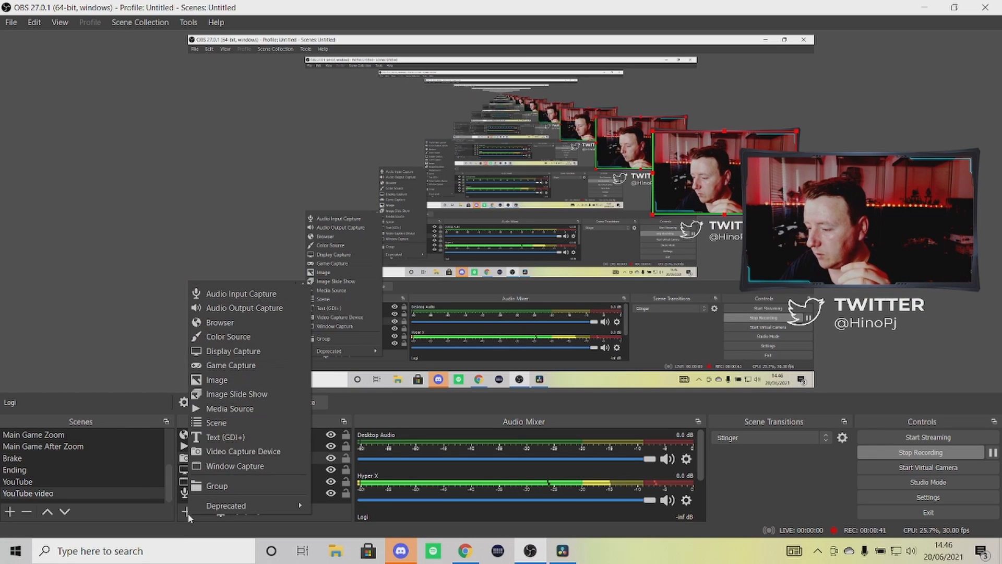
pyautogui.click(250, 324)
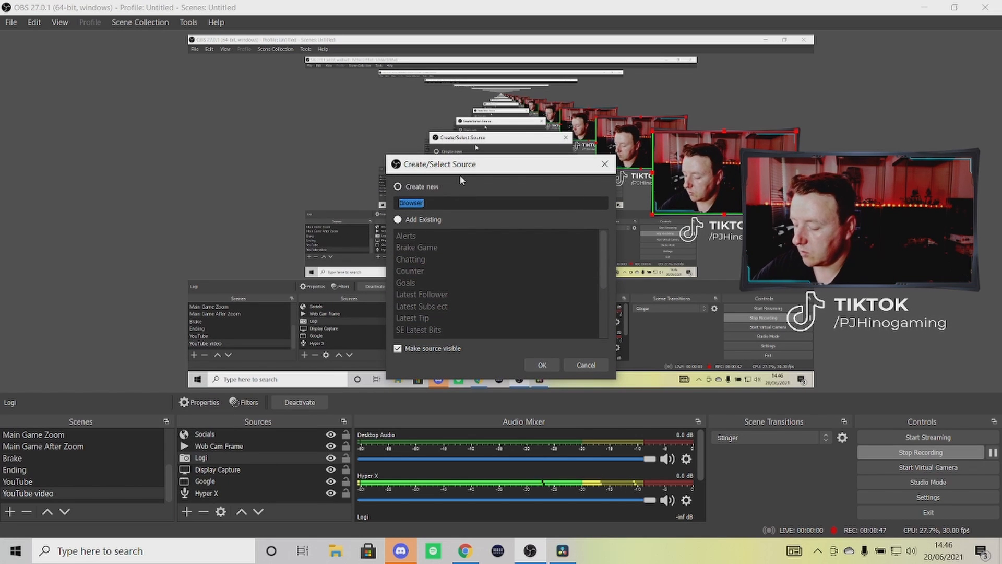
pyautogui.write('Trig')
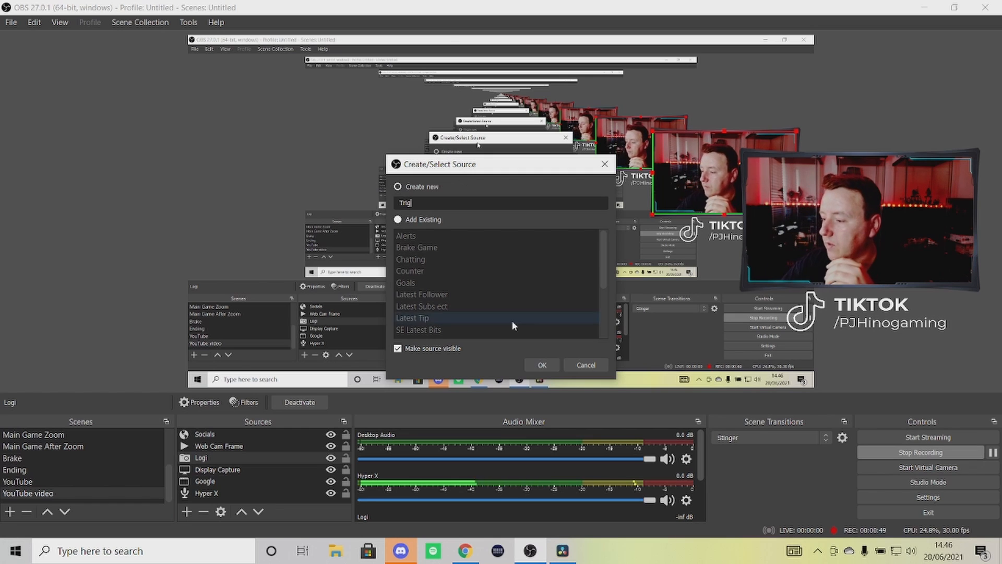
pyautogui.click(545, 365)
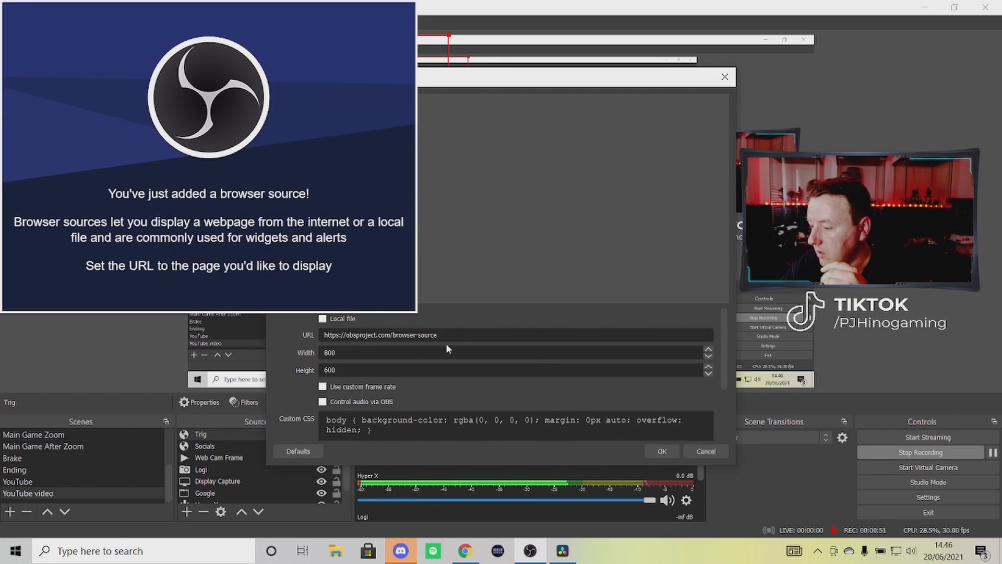
# Set the Trig source's URL to the copied private overlay link, with shutdown when not visible and refresh on scene activation enabled, and confirm
pyautogui.moveTo(438, 335); pyautogui.dragTo(321, 331)
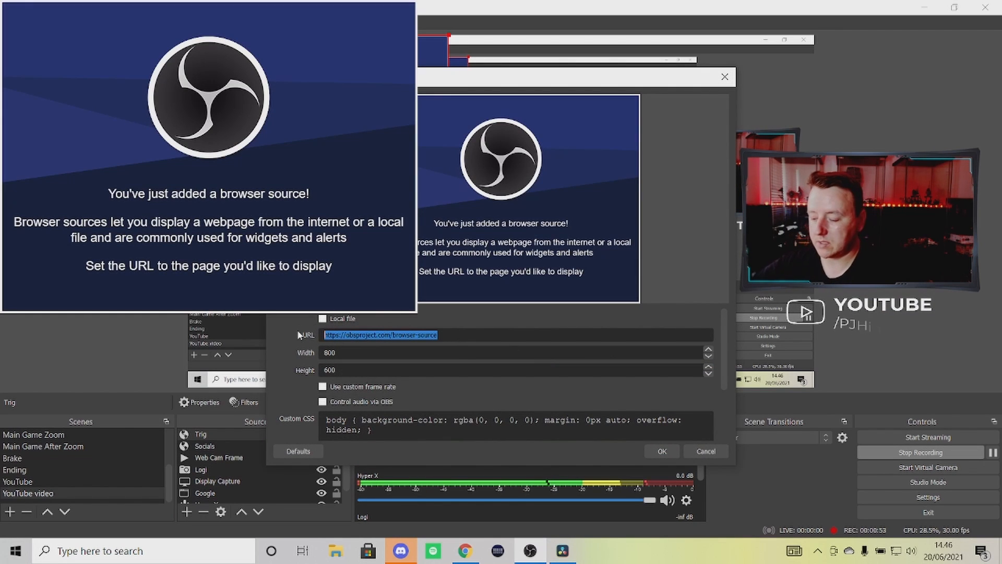
pyautogui.hotkey('ctrl', 'v')
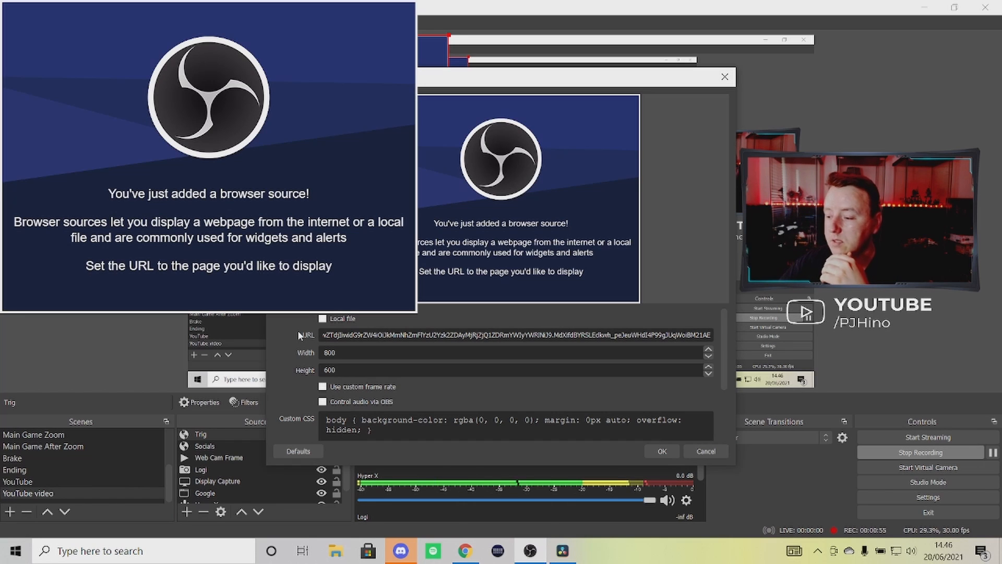
pyautogui.scroll(-3, 393, 392)
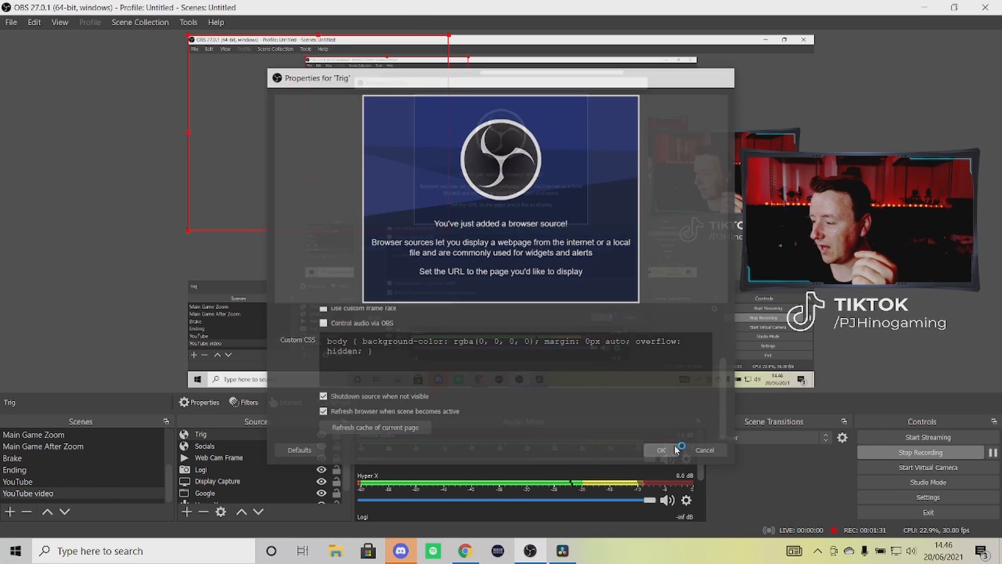
pyautogui.click(661, 451)
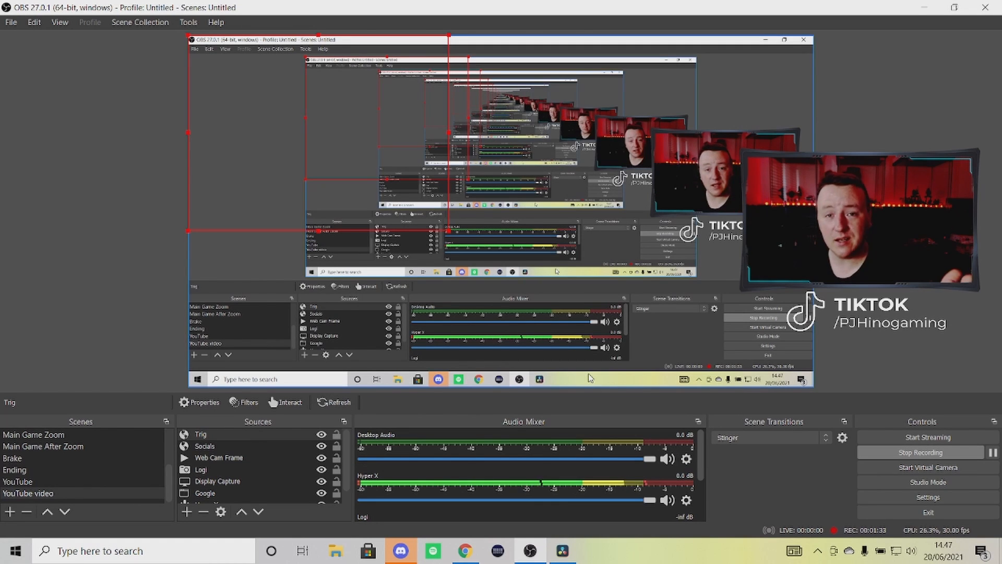